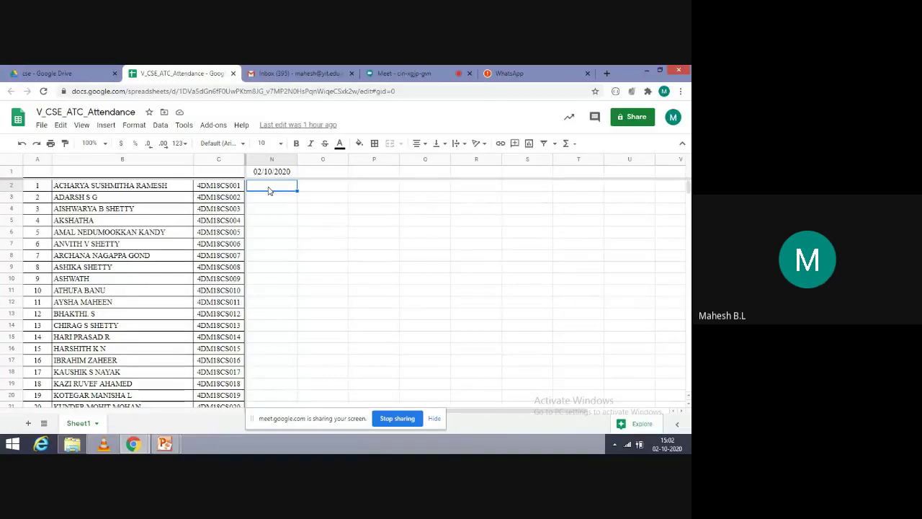
# Step: Mark the student in row 2 absent for 02/10/2020 by entering AB in N2
pyautogui.write('P')
pyautogui.write('B')
pyautogui.press('Return')
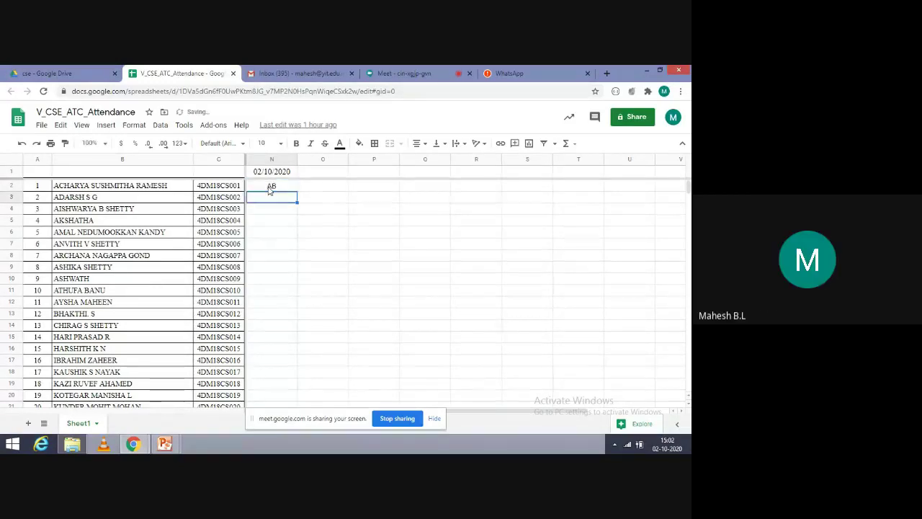
# Step: Leave N3 through N7 blank and try an AB absence mark in N8
pyautogui.press('Down')
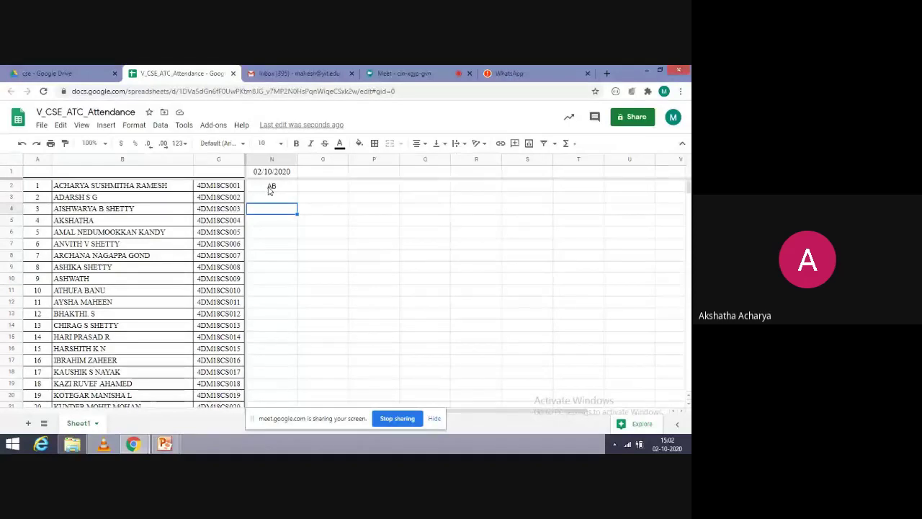
pyautogui.press('Down')
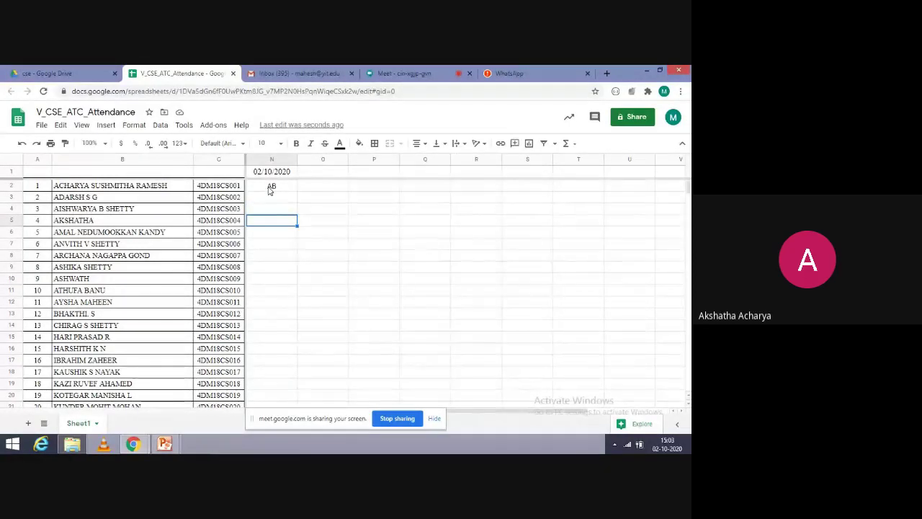
pyautogui.press('Down')
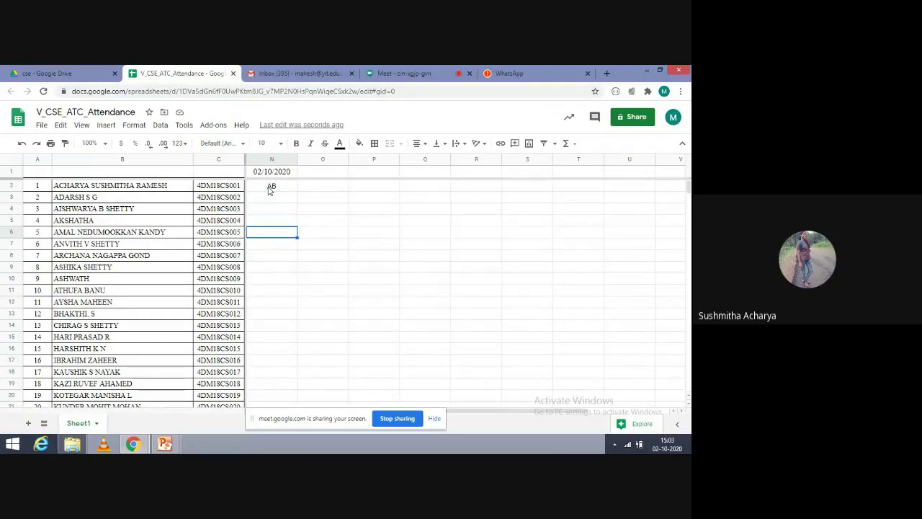
pyautogui.press('Down')
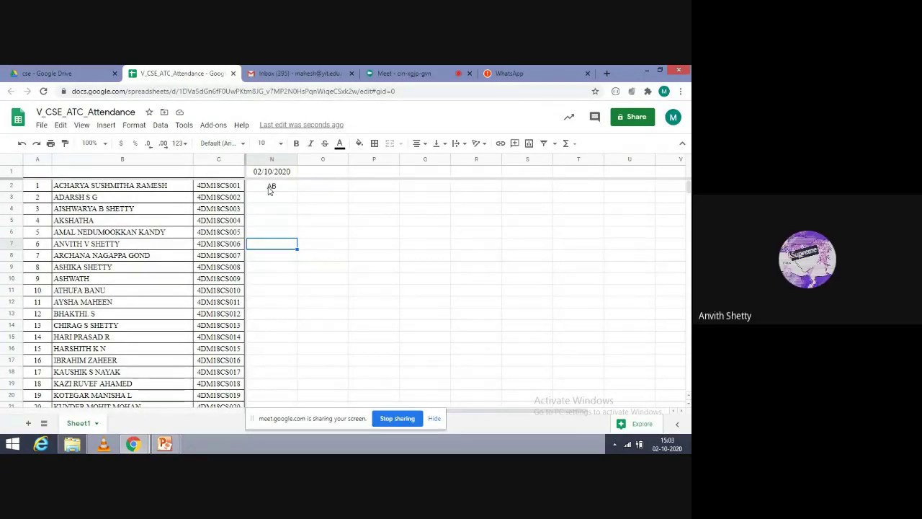
pyautogui.press('Down')
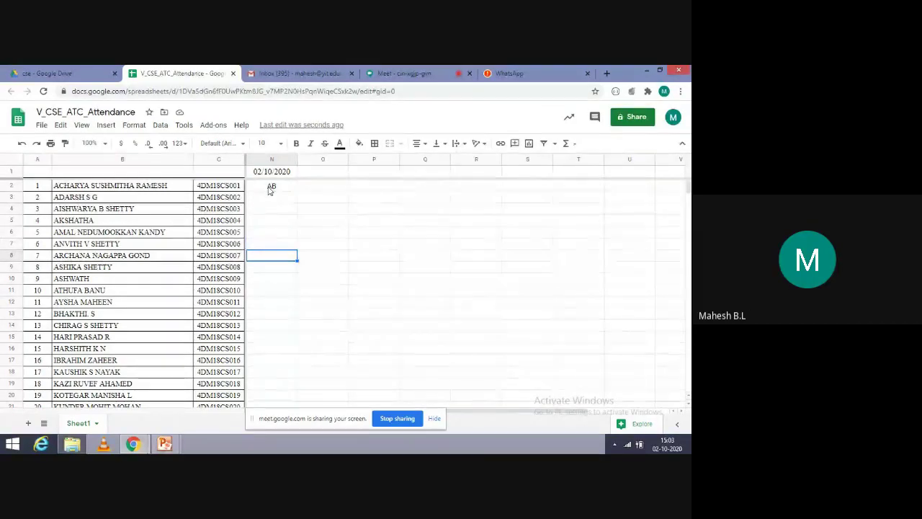
pyautogui.write('AB')
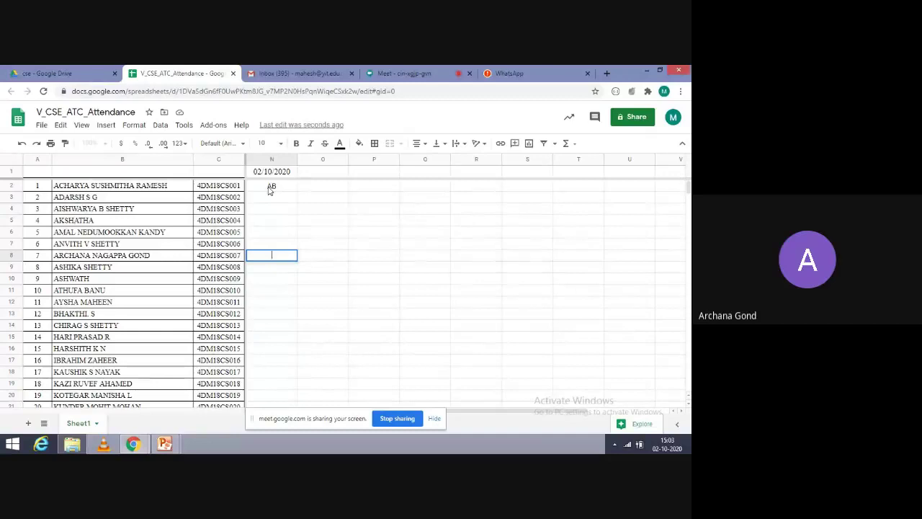
pyautogui.press('Return')
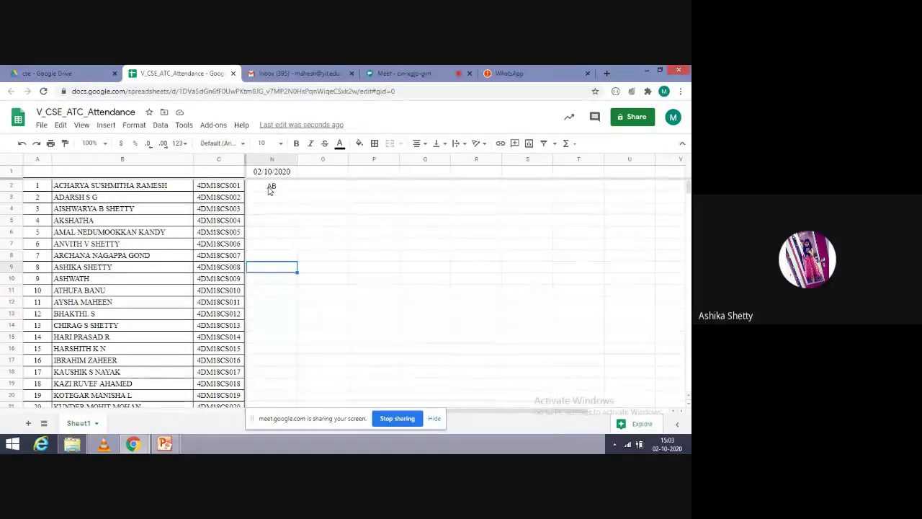
# Step: Leave N9 through N15 blank and enter AB in N16 to mark that student absent
pyautogui.press('Return')
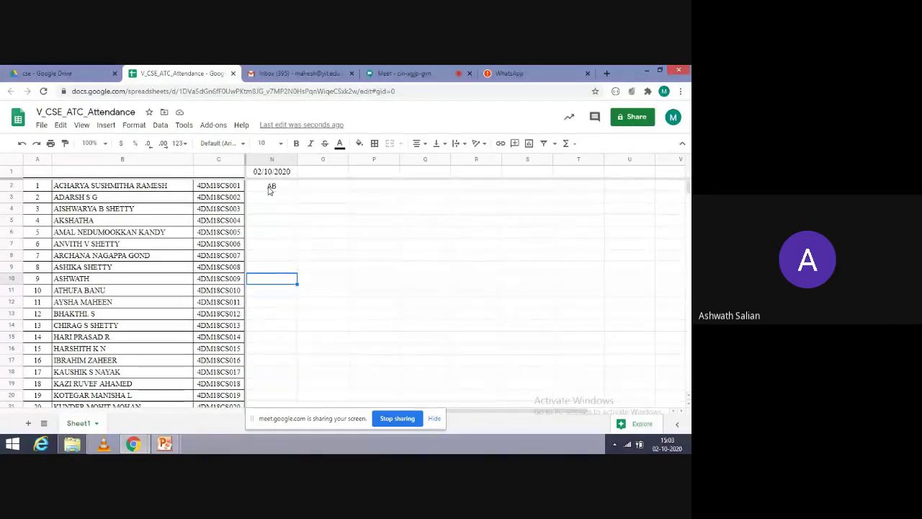
pyautogui.press('Return')
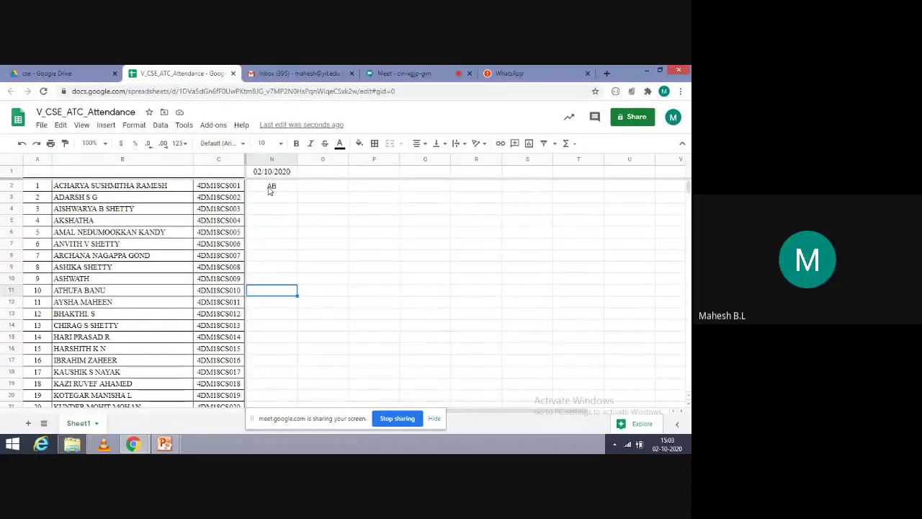
pyautogui.press('Return')
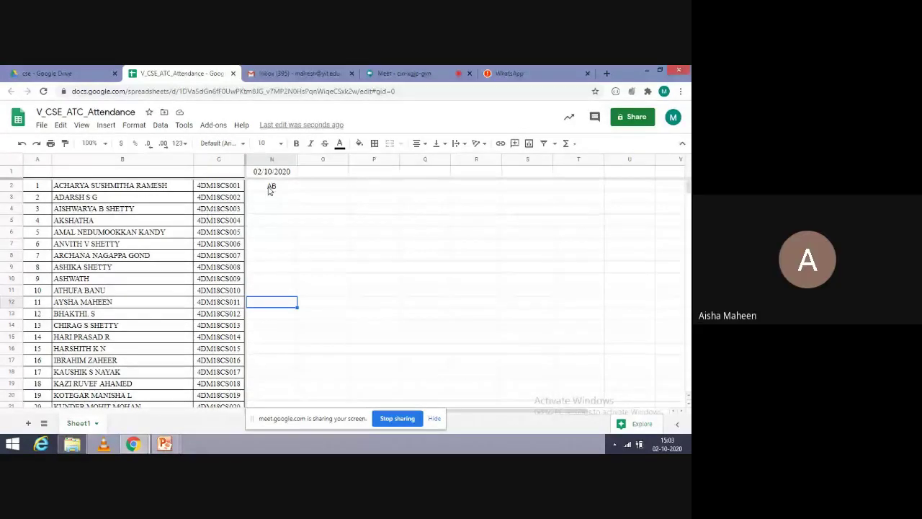
pyautogui.press('Return')
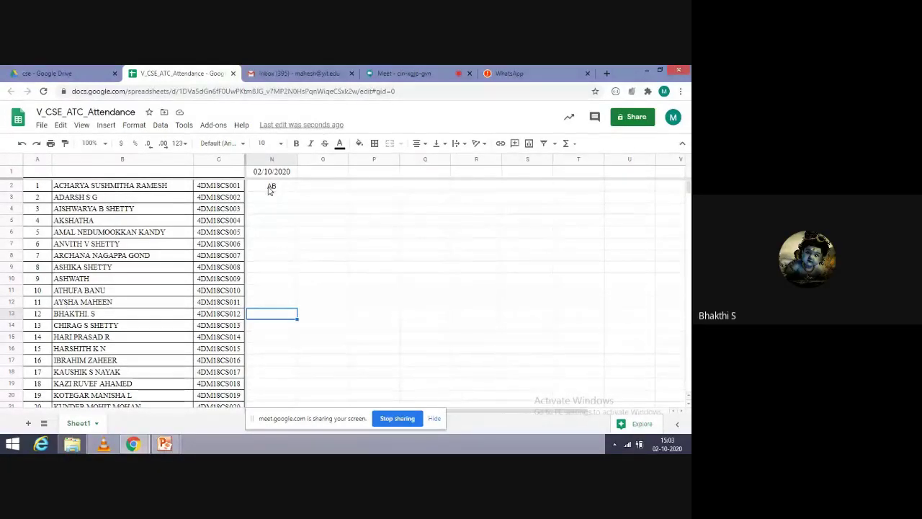
pyautogui.press('Down')
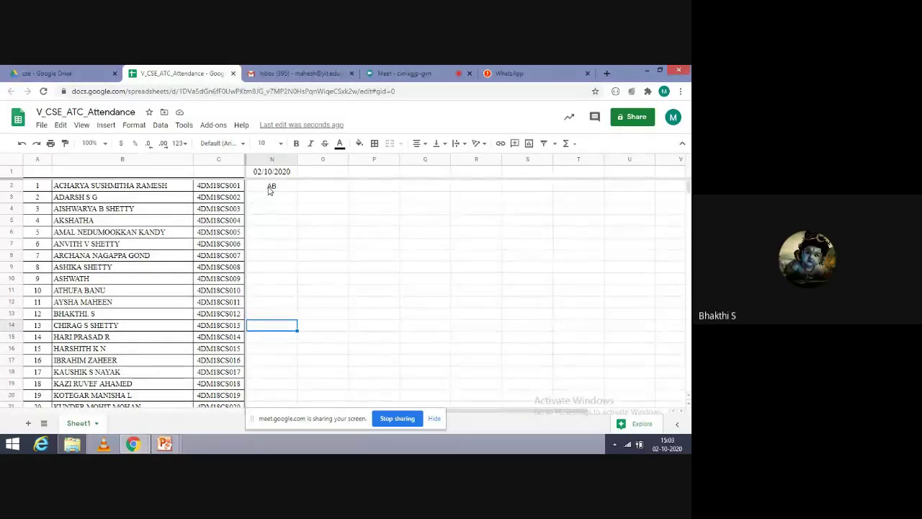
pyautogui.press('Down')
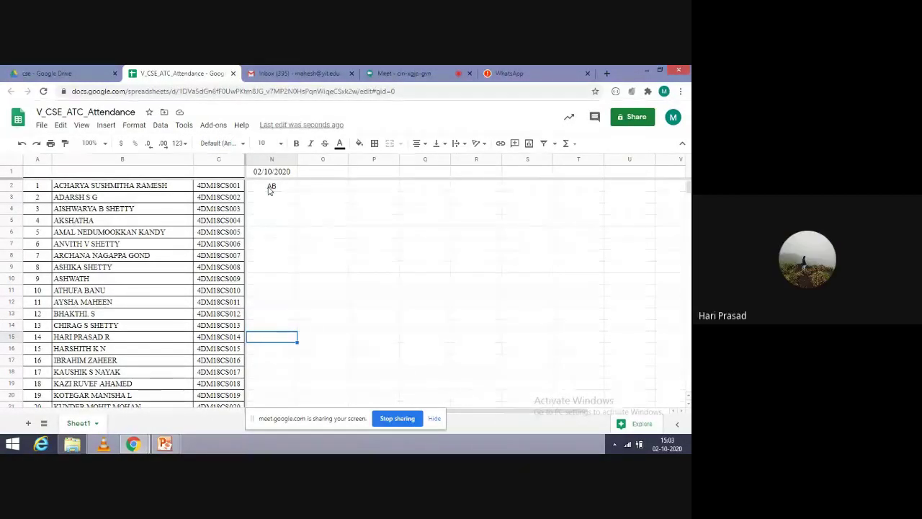
pyautogui.press('Down')
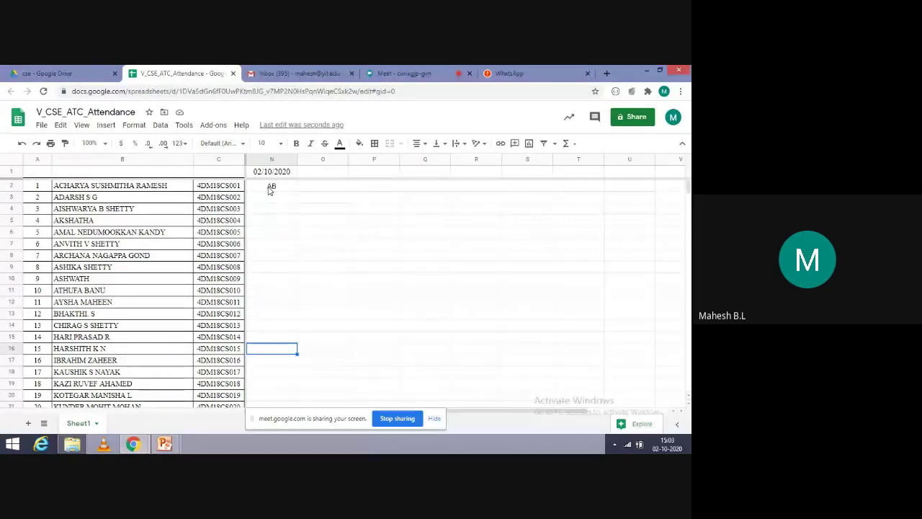
pyautogui.write('AB')
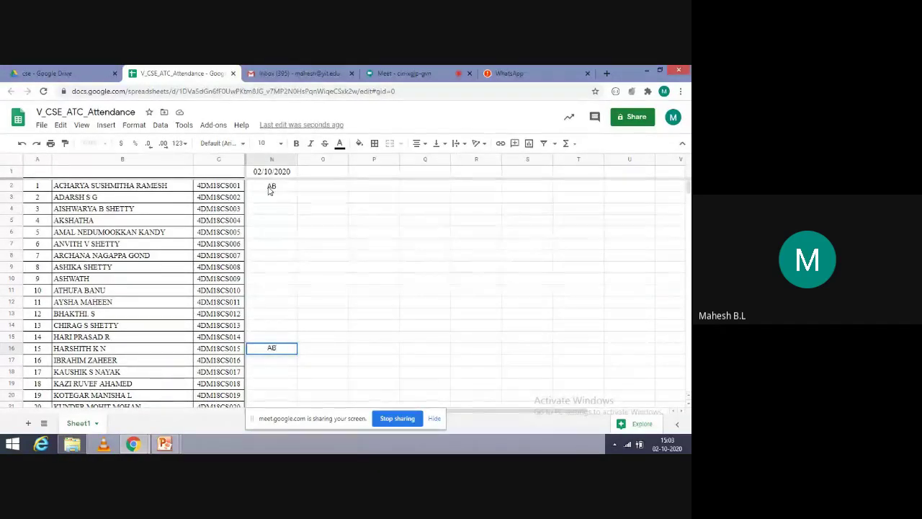
pyautogui.press('Return')
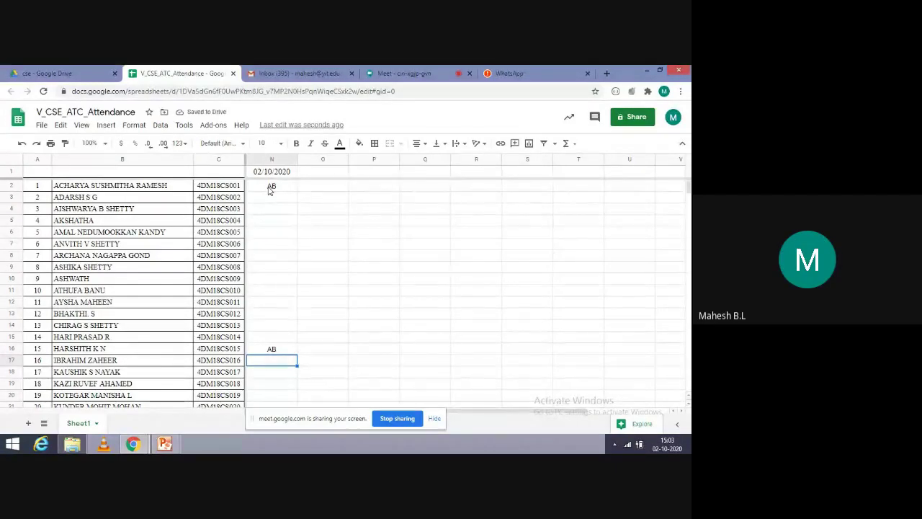
# Step: Leave N17 blank and enter AB in N18 to mark the row 18 student absent
pyautogui.press('Down')
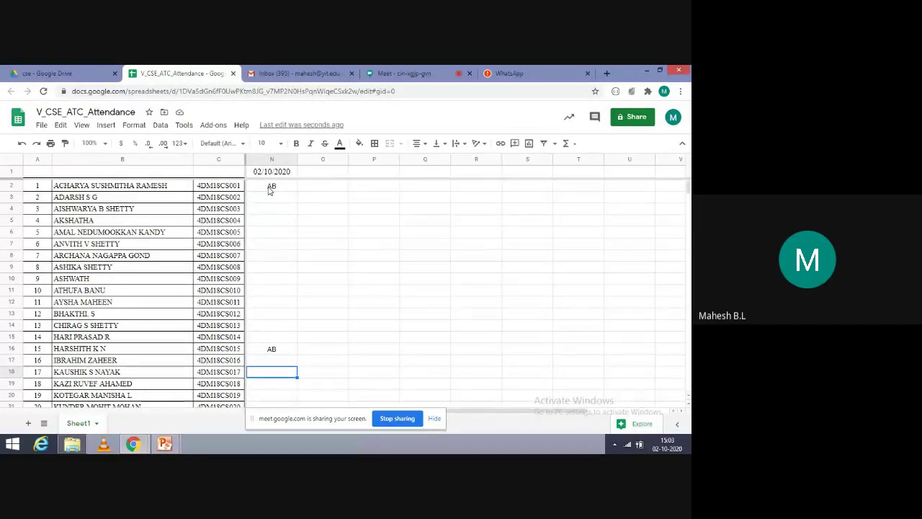
pyautogui.write('AB')
pyautogui.press('Return')
# Step: Try AB absence marks in N19 and N20, and clear both entries
pyautogui.write('AB')
pyautogui.press('Return')
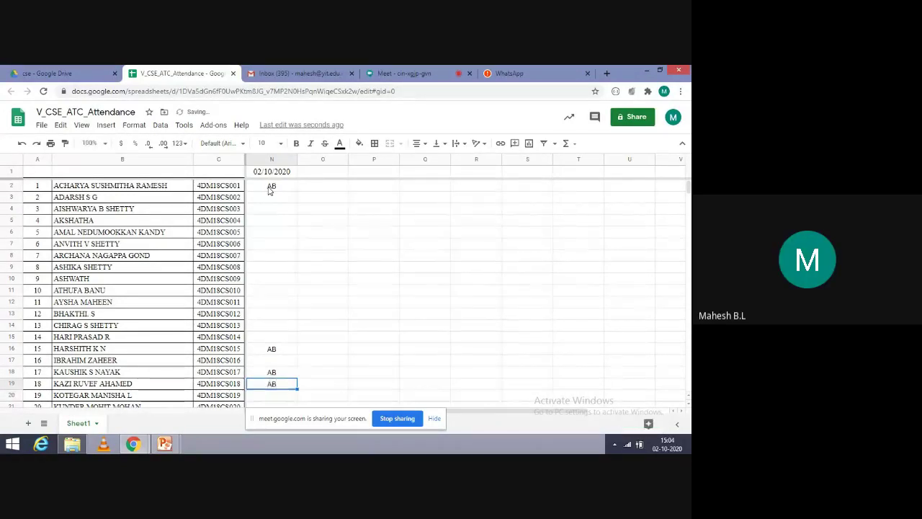
pyautogui.press('Down')
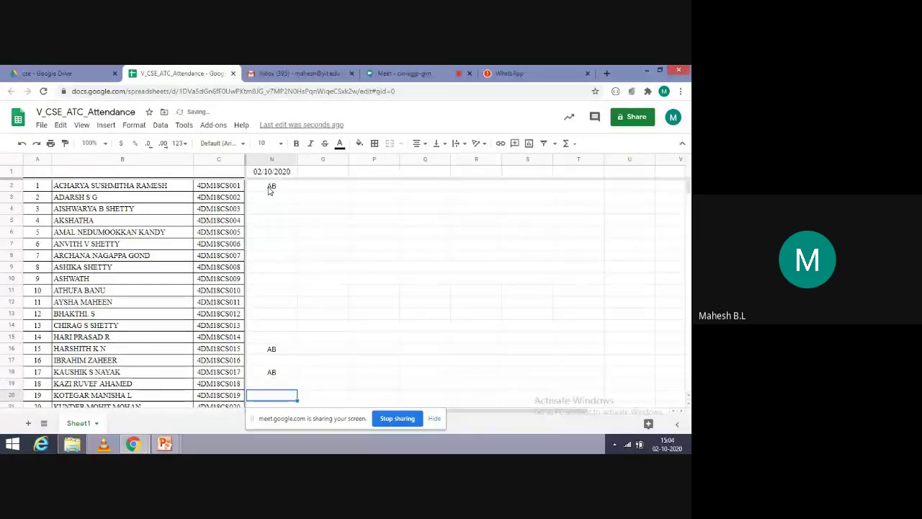
pyautogui.write('A')
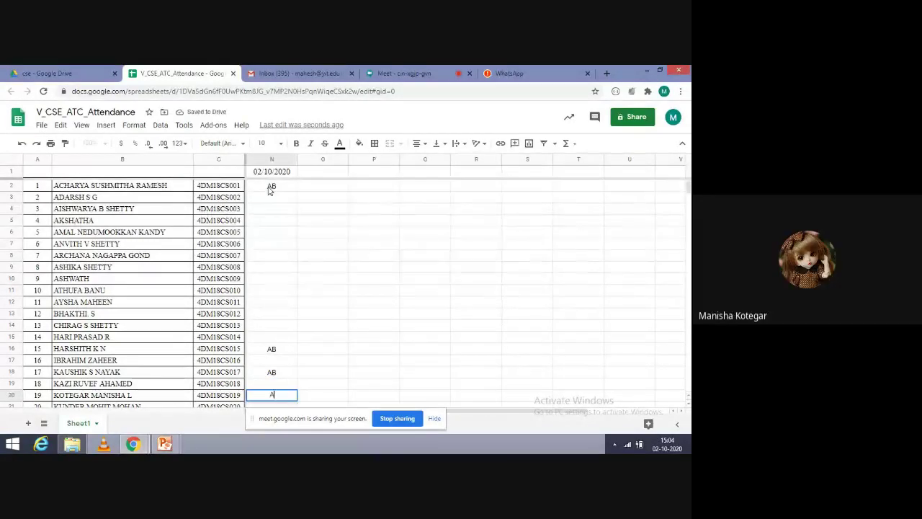
pyautogui.write('B')
pyautogui.press('Return')
pyautogui.press('Up')
pyautogui.press('Delete')
pyautogui.press('Down')
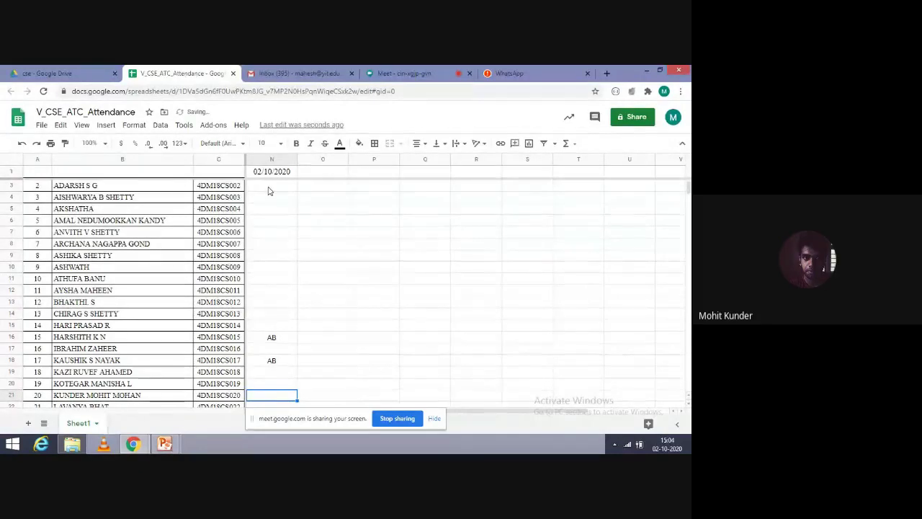
# Step: Leave N21 and N22 blank and enter AB in N23, N24 and N25 for the three absent students
pyautogui.press('Down')
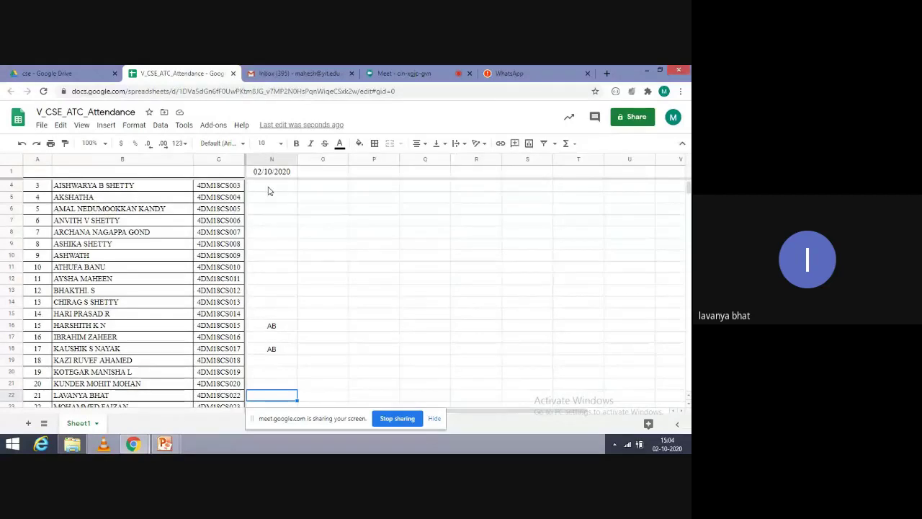
pyautogui.press('Down')
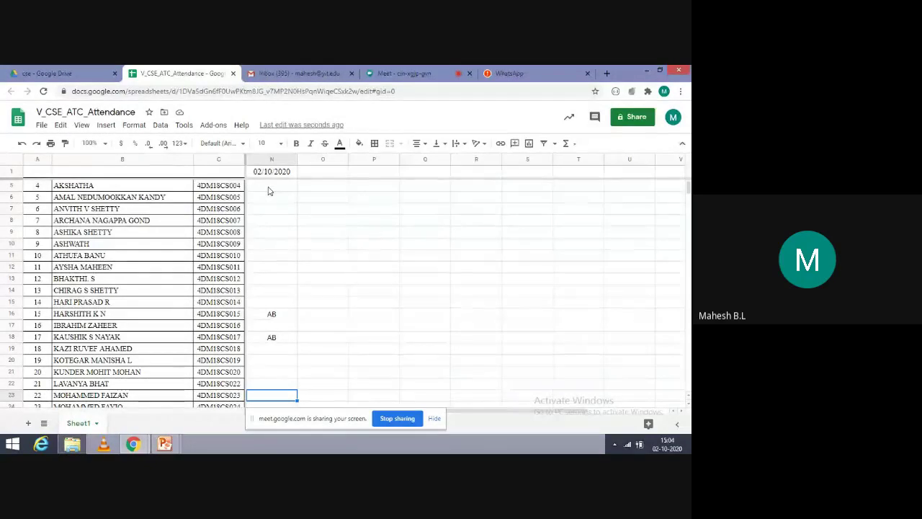
pyautogui.write('AB')
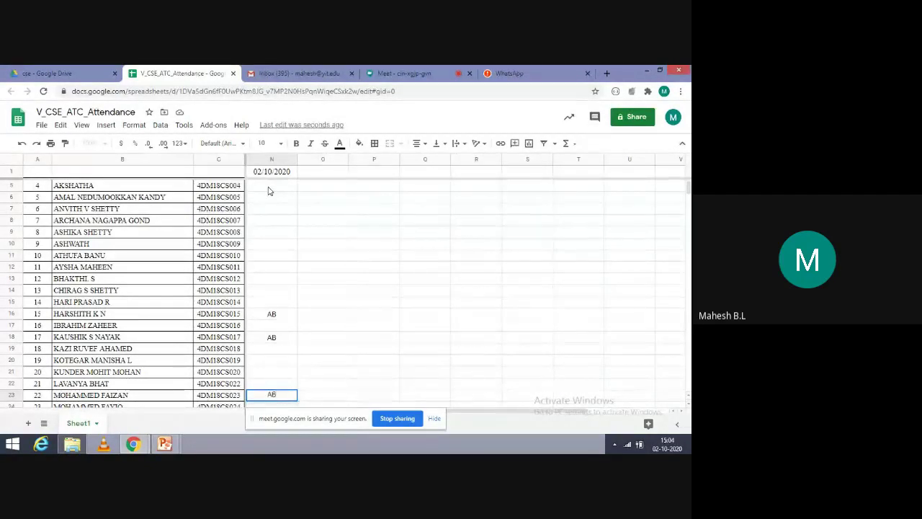
pyautogui.press('Return')
pyautogui.write('AB')
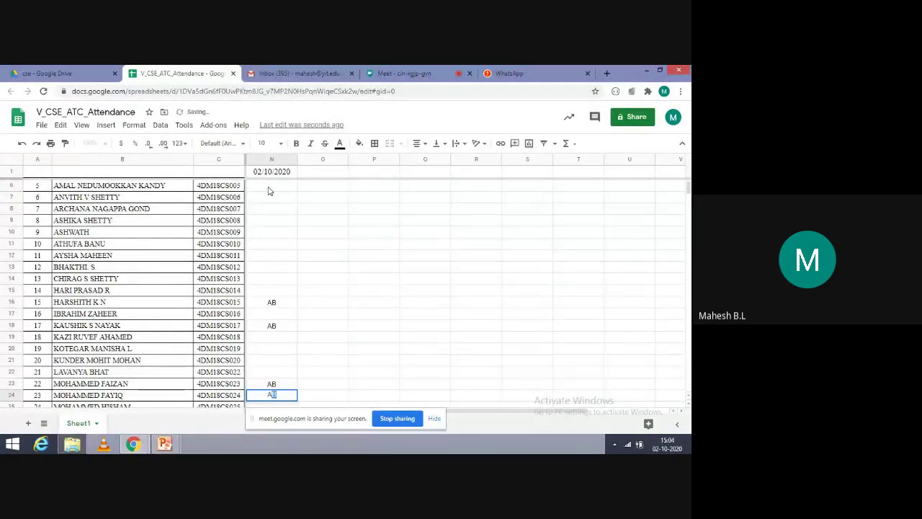
pyautogui.press('Return')
pyautogui.write('A')
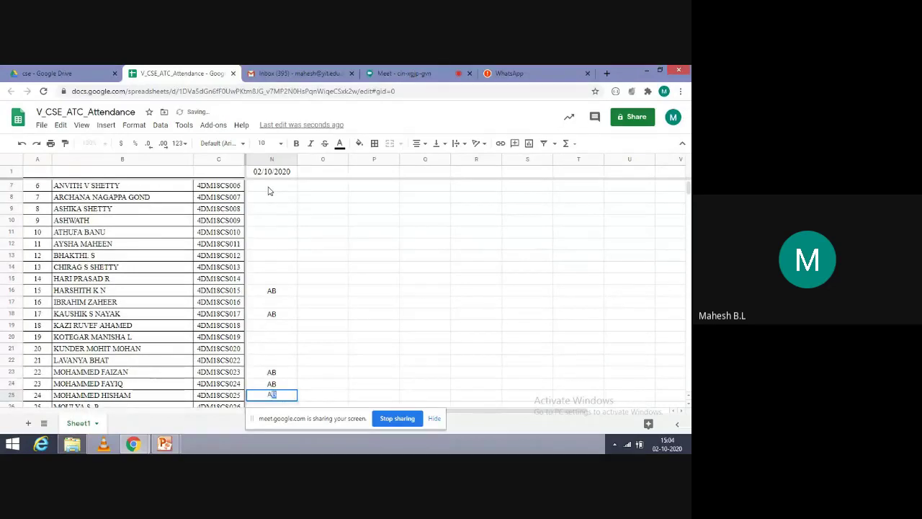
pyautogui.write('B')
pyautogui.press('Return')
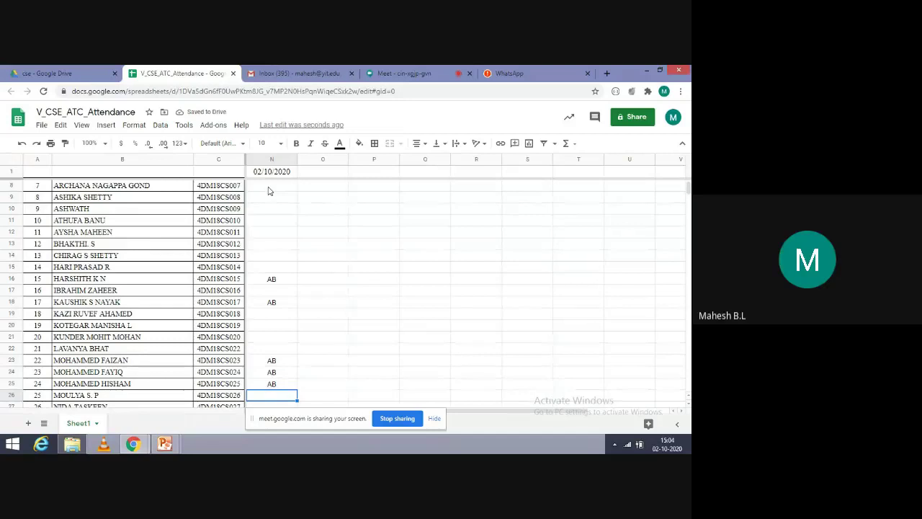
# Step: Leave N26 through N29 blank and enter AB in N30 to mark that student absent
pyautogui.press('Return')
pyautogui.press('Return')
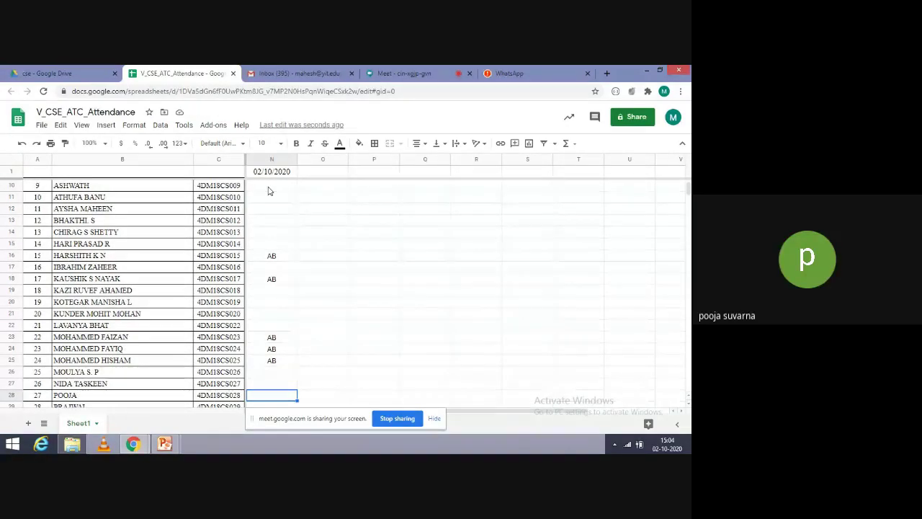
pyautogui.press('Return')
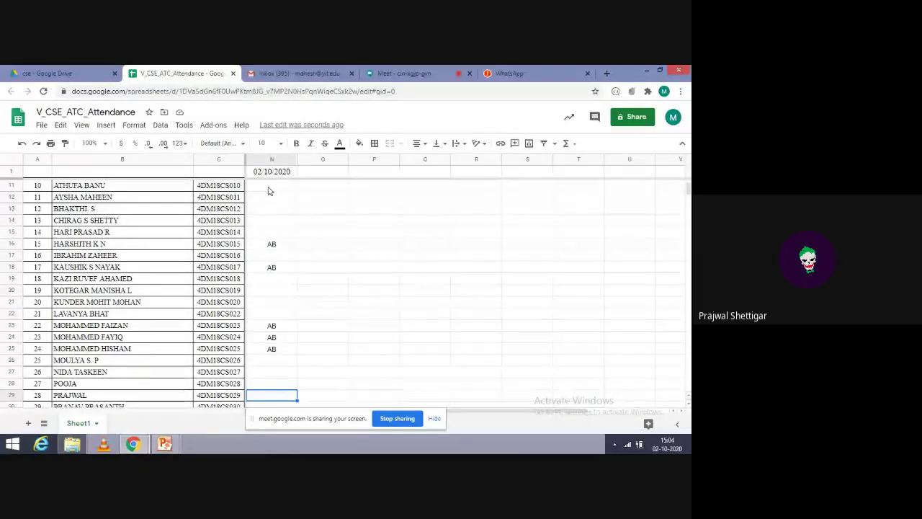
pyautogui.press('Return')
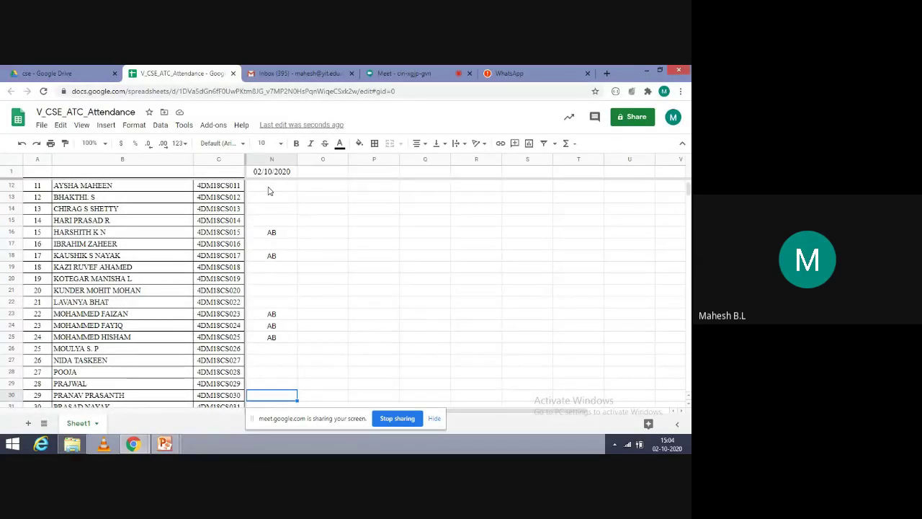
pyautogui.write('AB')
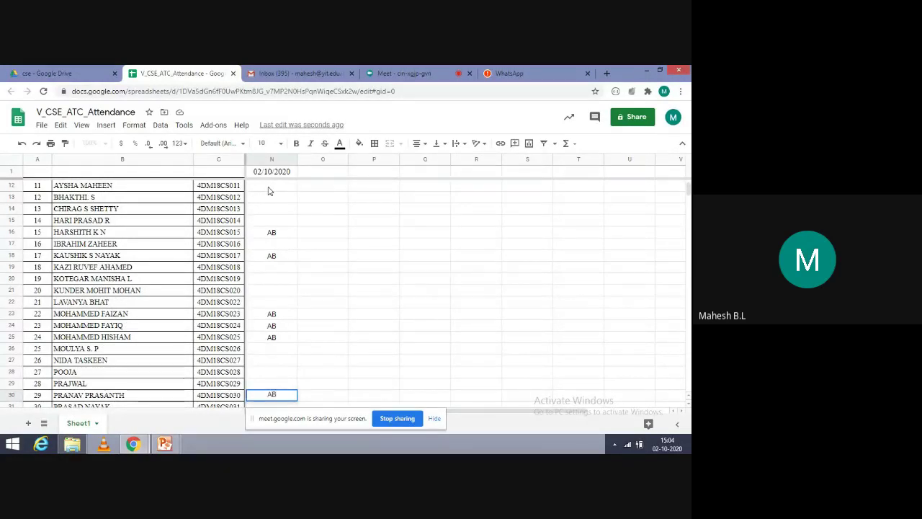
pyautogui.press('Return')
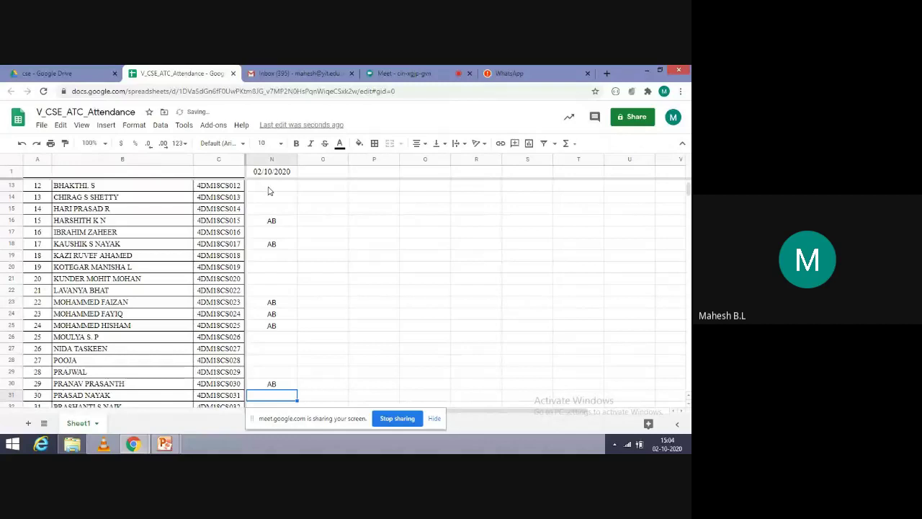
# Step: Try an AB absence mark in N31 and leave that cell blank
pyautogui.write('AB')
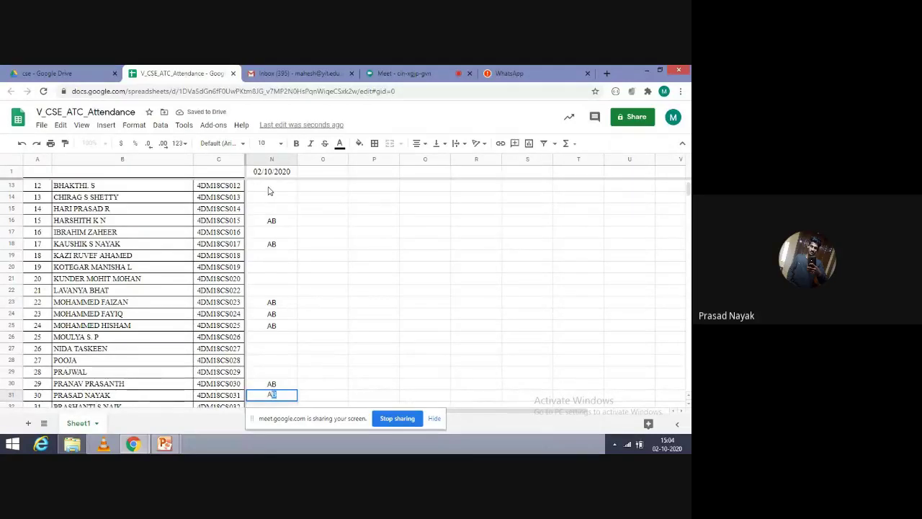
pyautogui.press('Return')
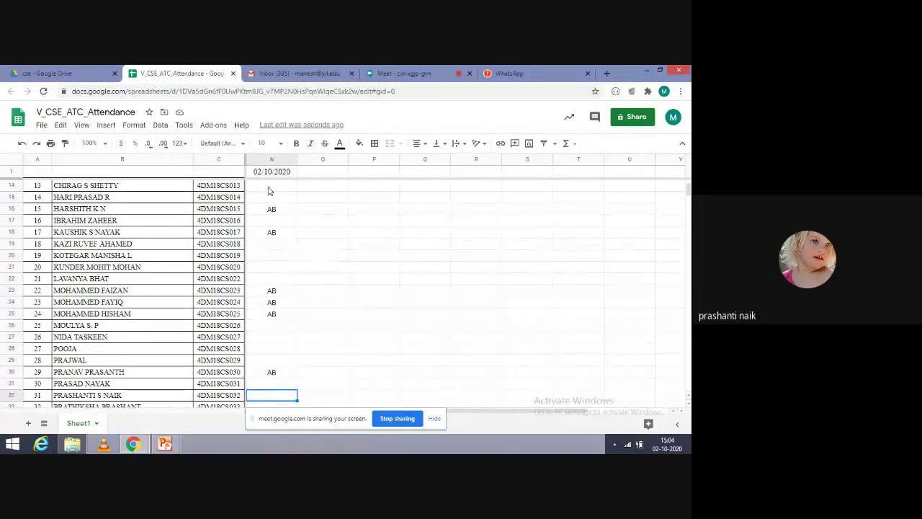
# Step: Leave N32 and N33 blank and enter AB in N34 to mark that student absent
pyautogui.press('Return')
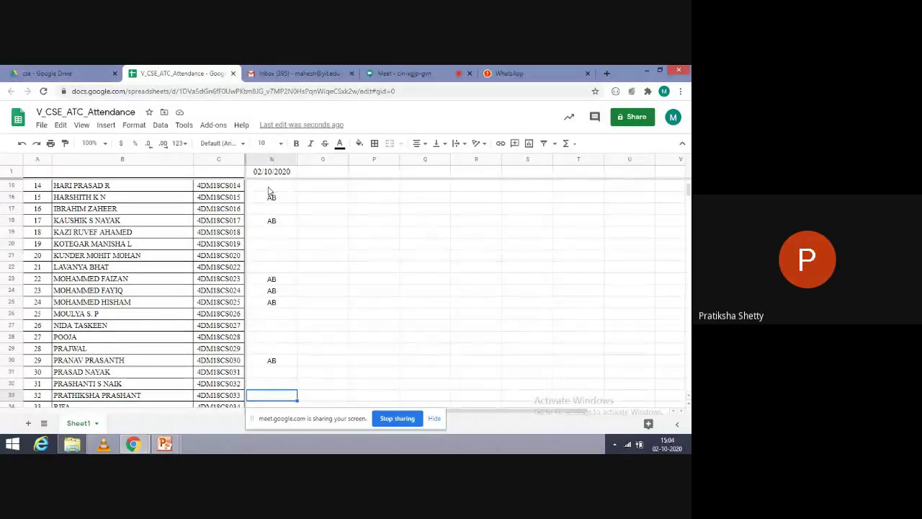
pyautogui.press('Return')
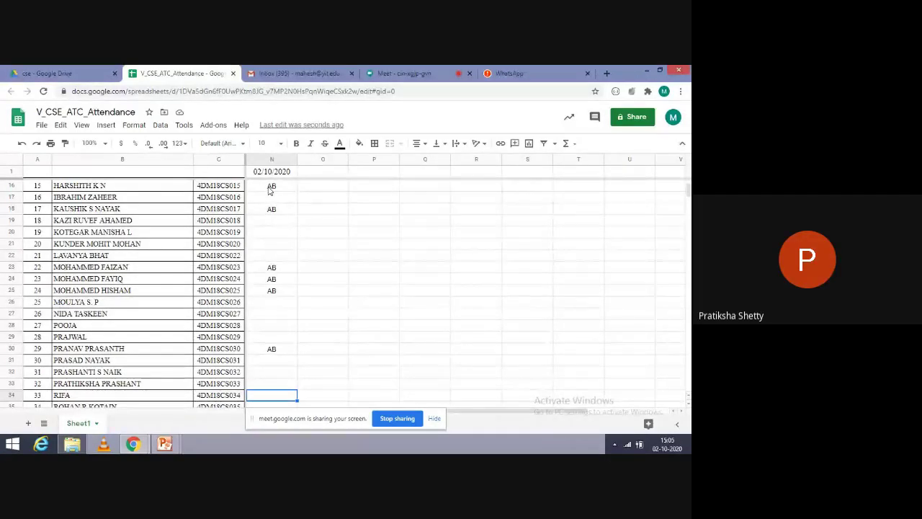
pyautogui.press('Up')
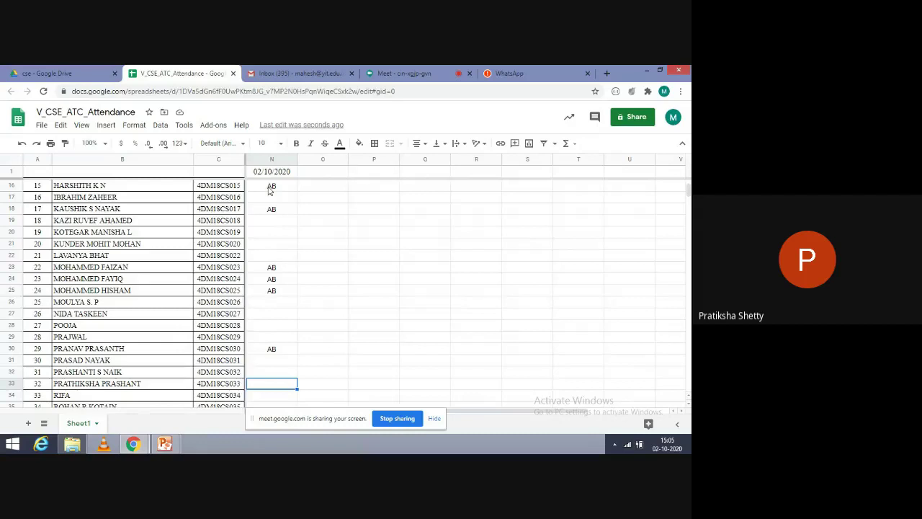
pyautogui.press('Down')
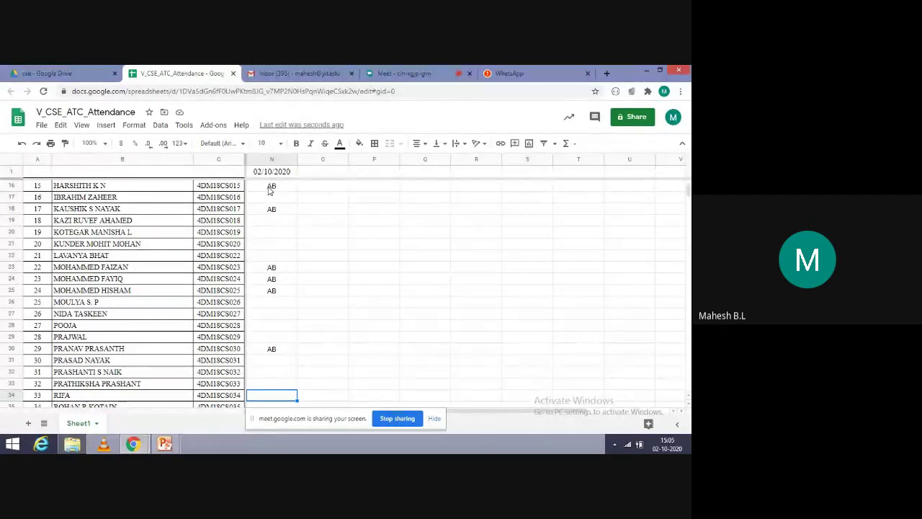
pyautogui.write('AB')
pyautogui.press('Return')
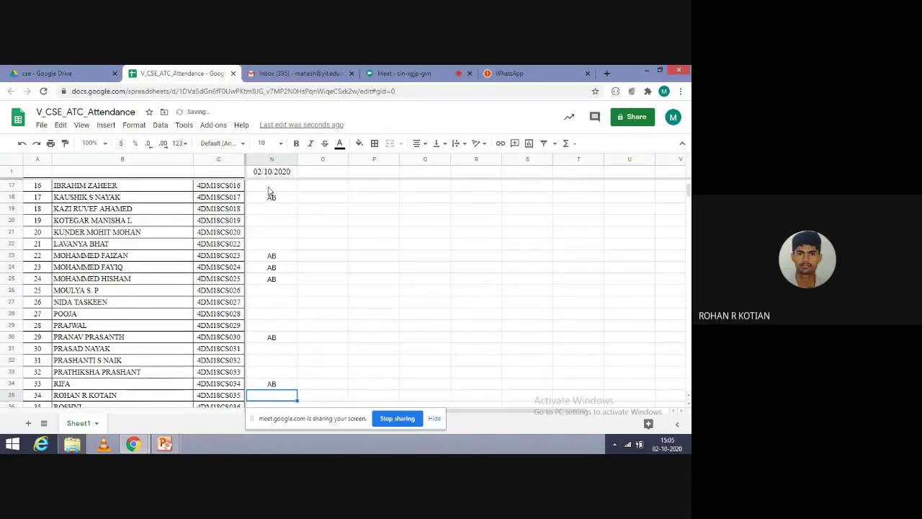
# Step: Leave N35 and N36 blank, checking the Google Meet call before returning to the attendance sheet
pyautogui.press('Return')
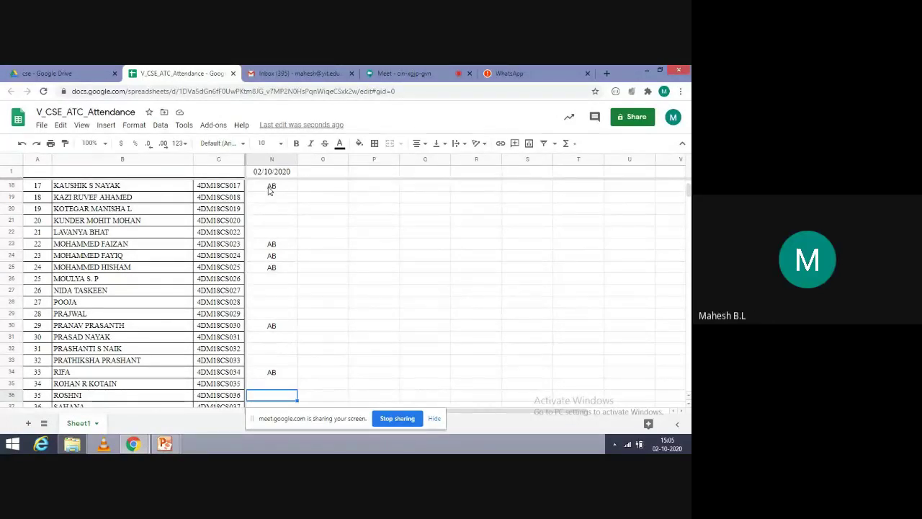
pyautogui.click(370, 72)
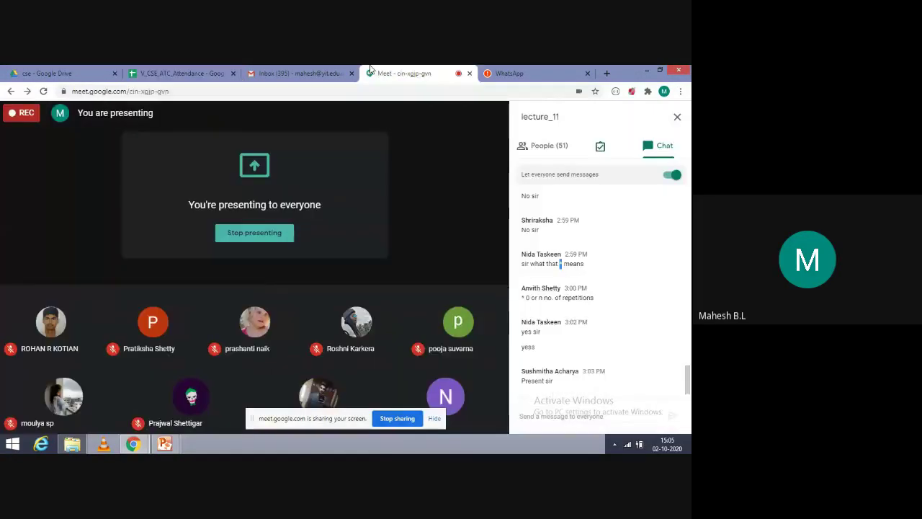
pyautogui.click(197, 68)
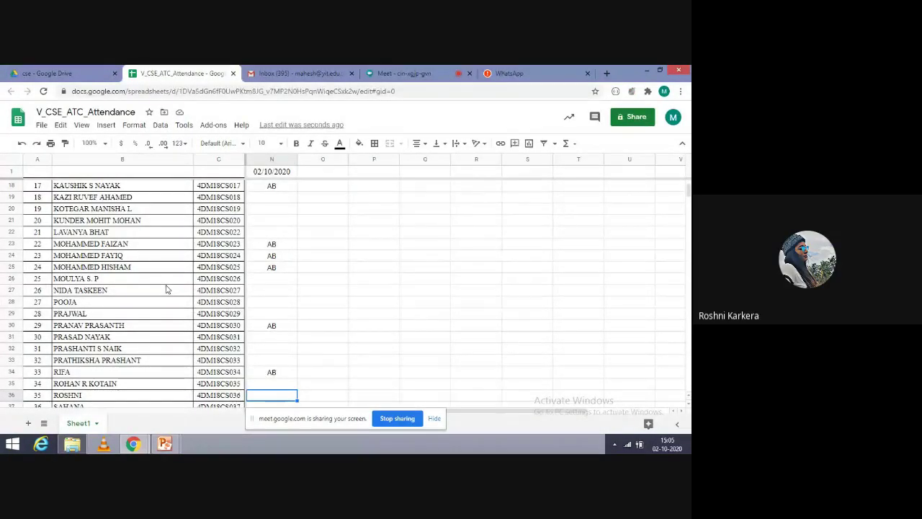
pyautogui.press('Down')
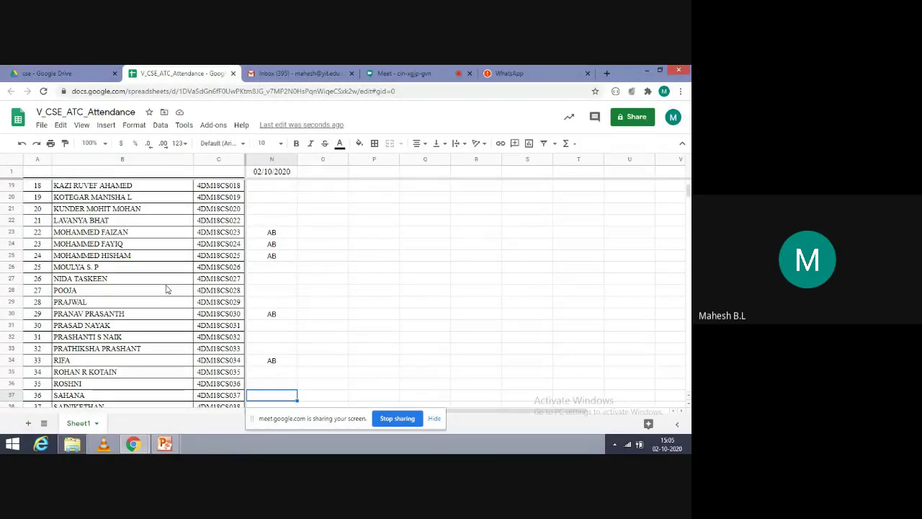
# Step: Enter AB in N37, N38 and N39 to mark the three consecutive students absent
pyautogui.write('AB')
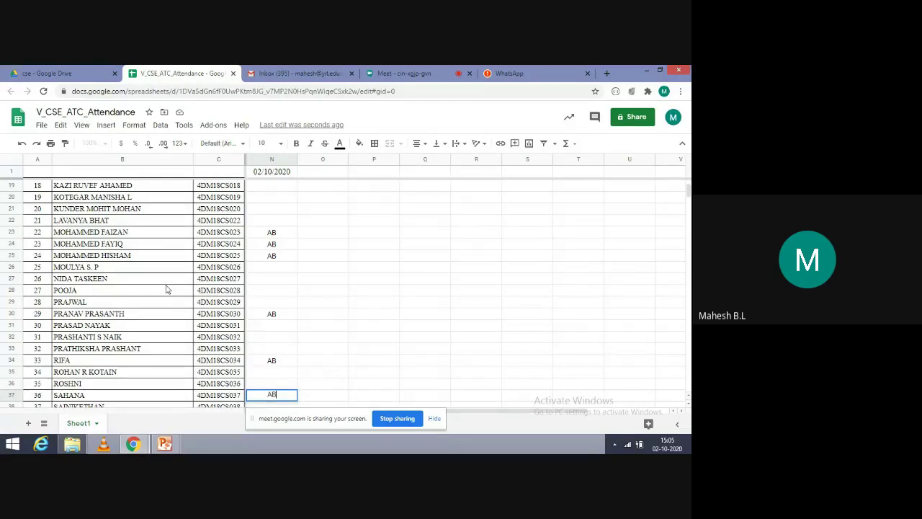
pyautogui.press('Return')
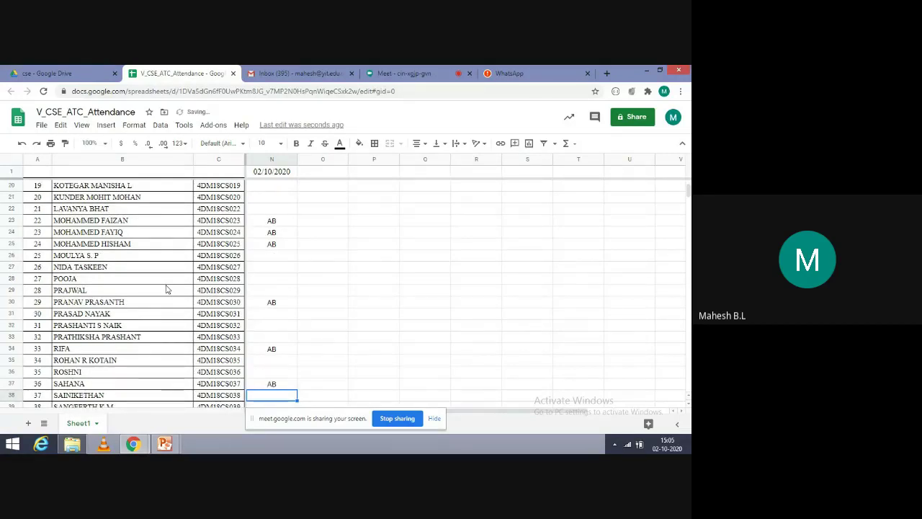
pyautogui.write('AB')
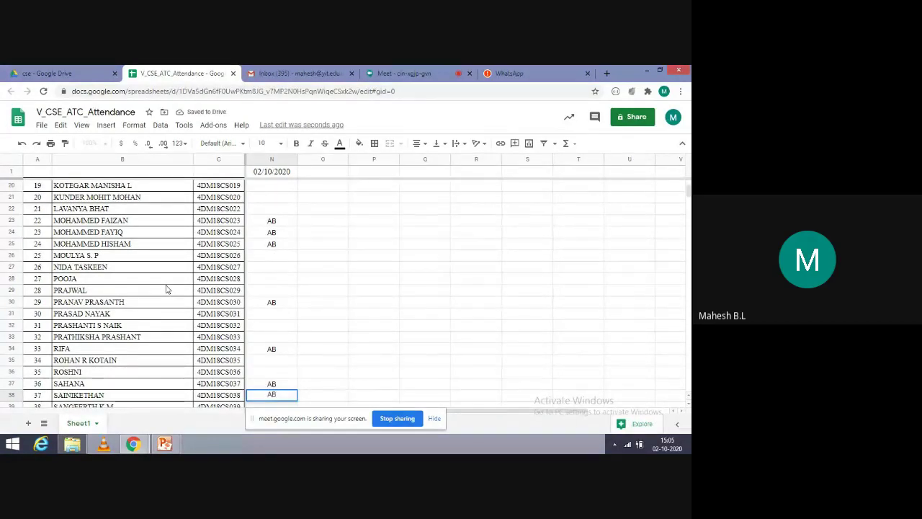
pyautogui.press('Return')
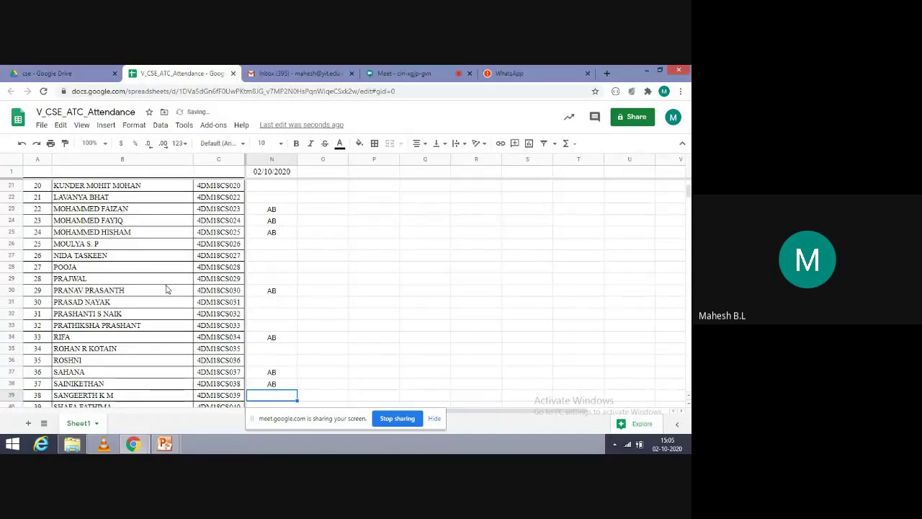
pyautogui.write('AB')
pyautogui.press('Return')
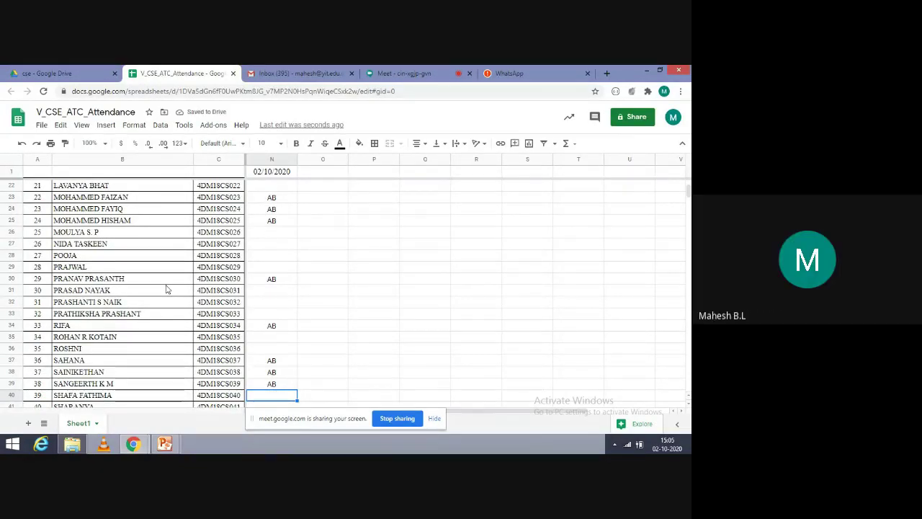
# Step: Leave N40 through N46 blank and enter AB in N47 to mark that student absent
pyautogui.press('Return')
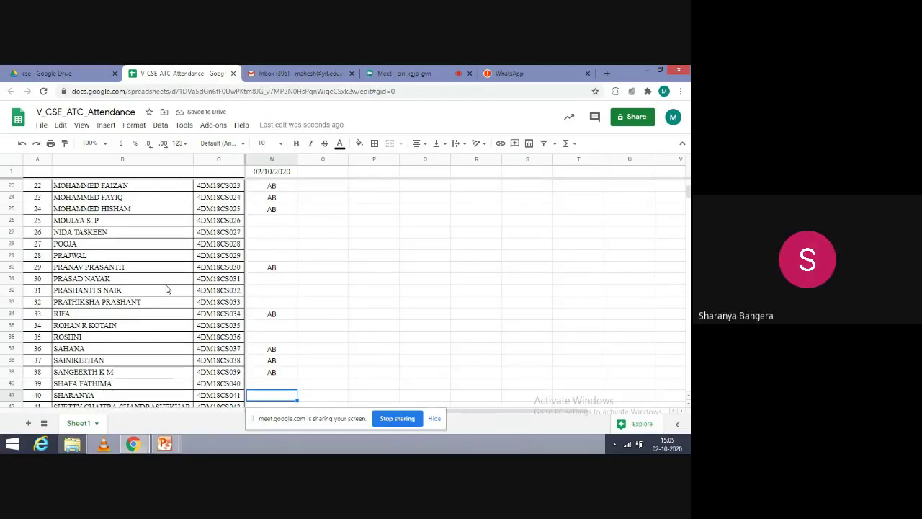
pyautogui.press('Return')
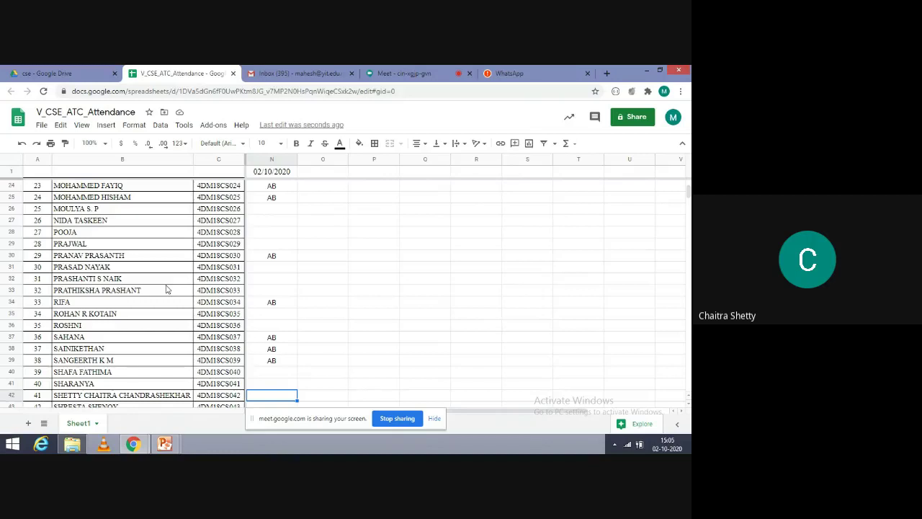
pyautogui.press('Return')
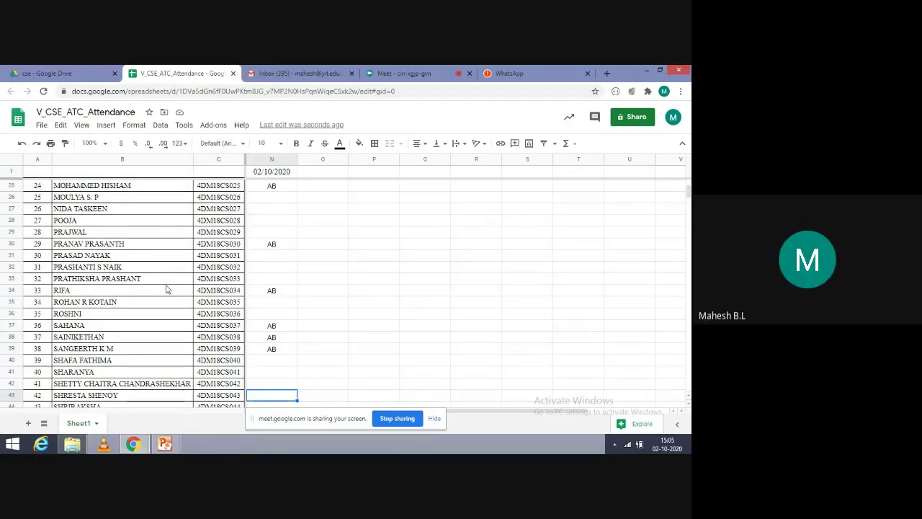
pyautogui.press('Return')
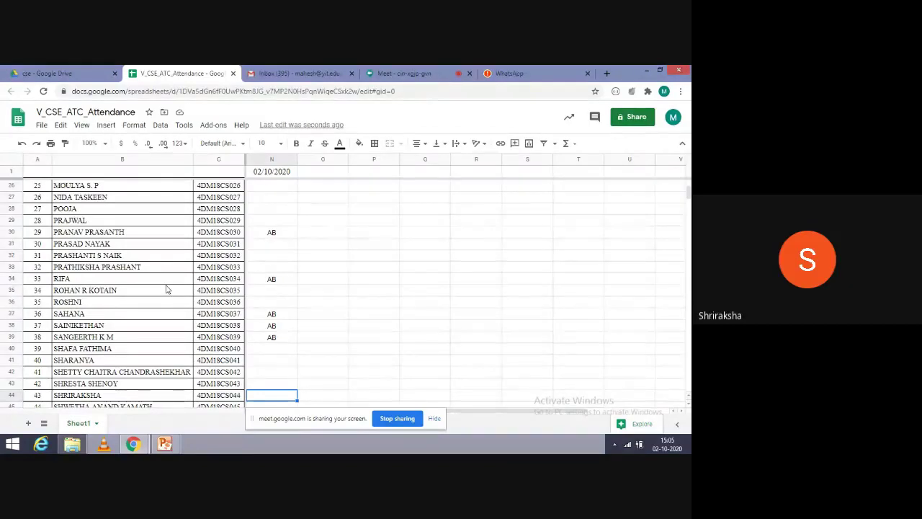
pyautogui.press('Return')
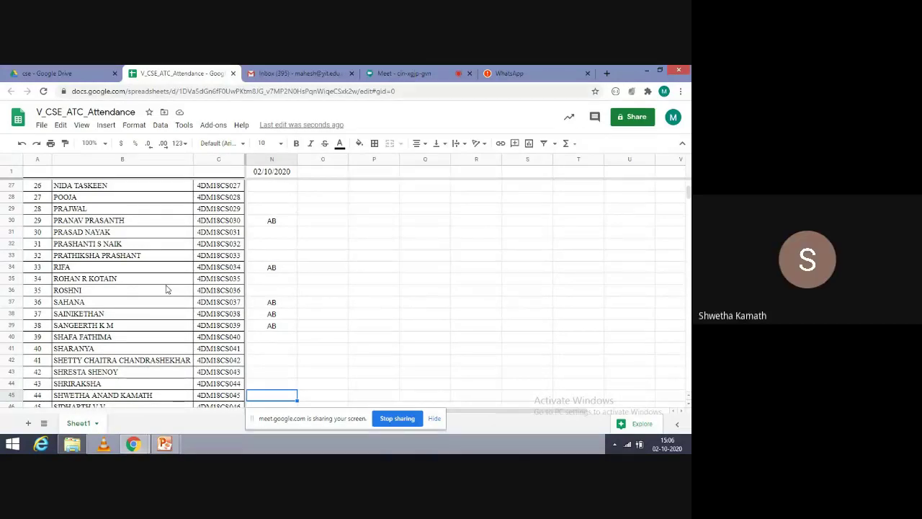
pyautogui.scroll(-1, 167, 289)
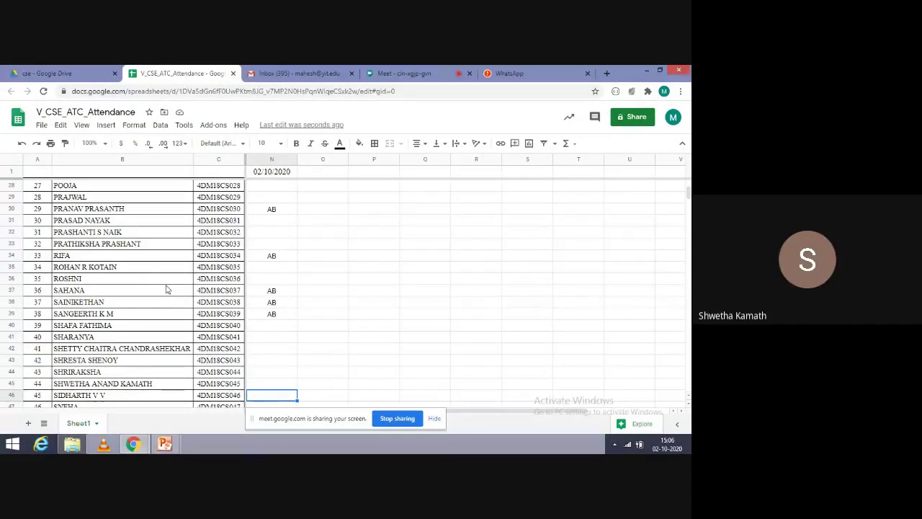
pyautogui.scroll(-1, 166, 289)
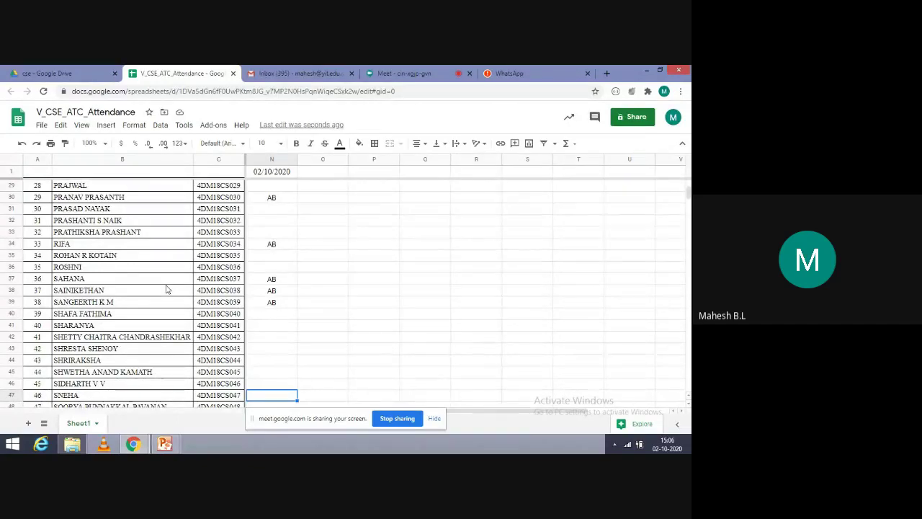
pyautogui.write('AB')
pyautogui.press('Return')
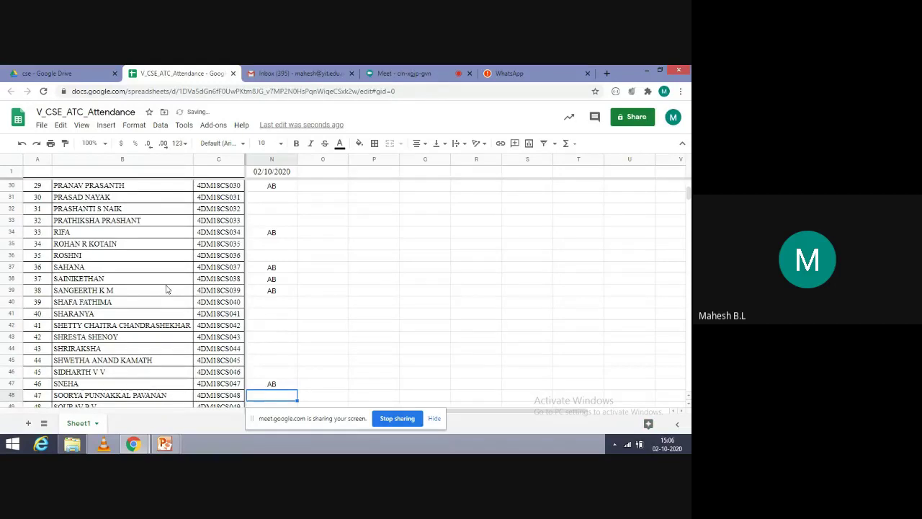
# Step: Enter AB in N48 and N49 to mark both students absent
pyautogui.write('AB')
pyautogui.press('Return')
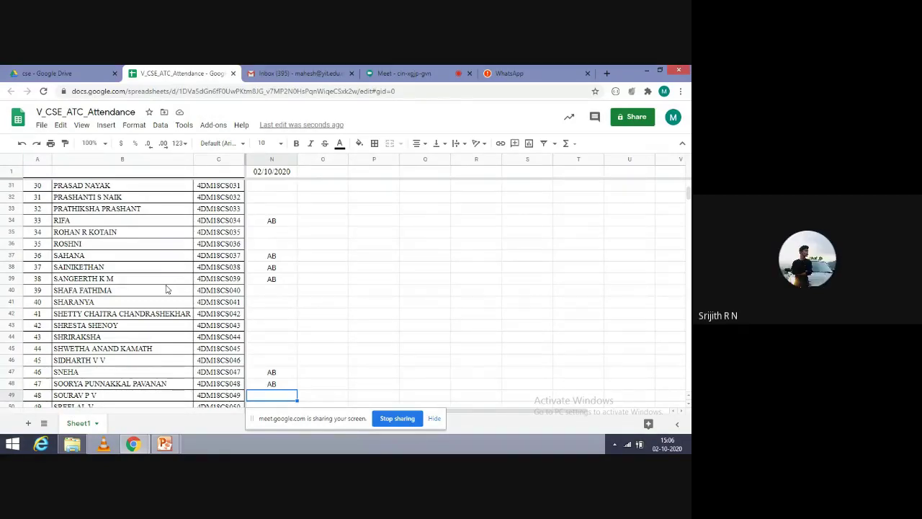
pyautogui.write('AB')
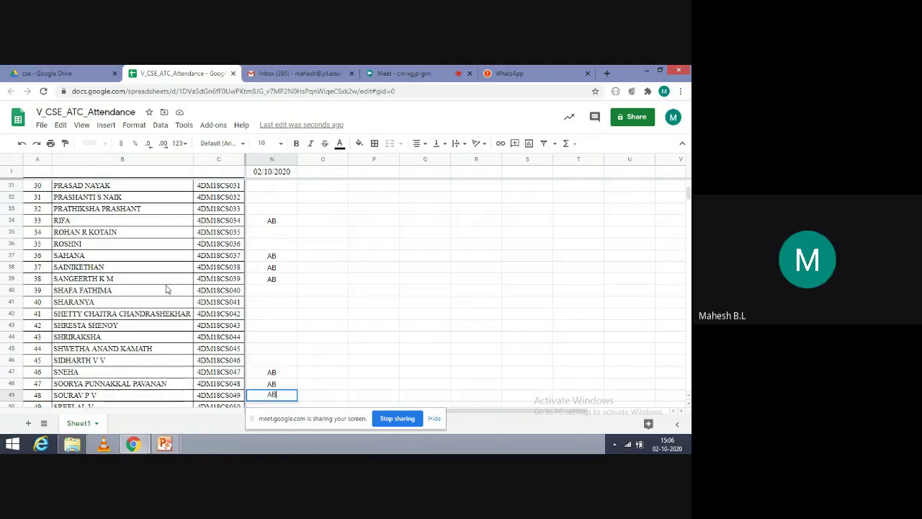
pyautogui.press('Return')
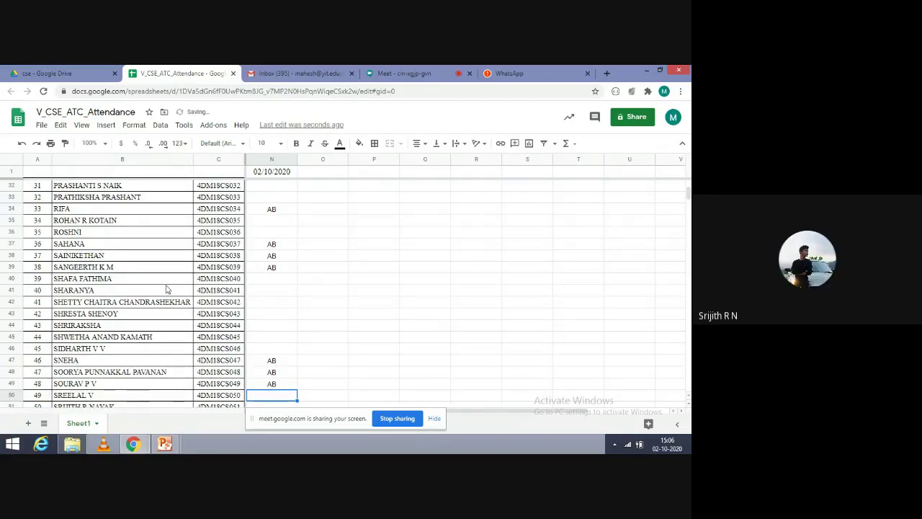
# Step: Leave N50 through N53 blank for the students who are present and move on to N54
pyautogui.press('Down')
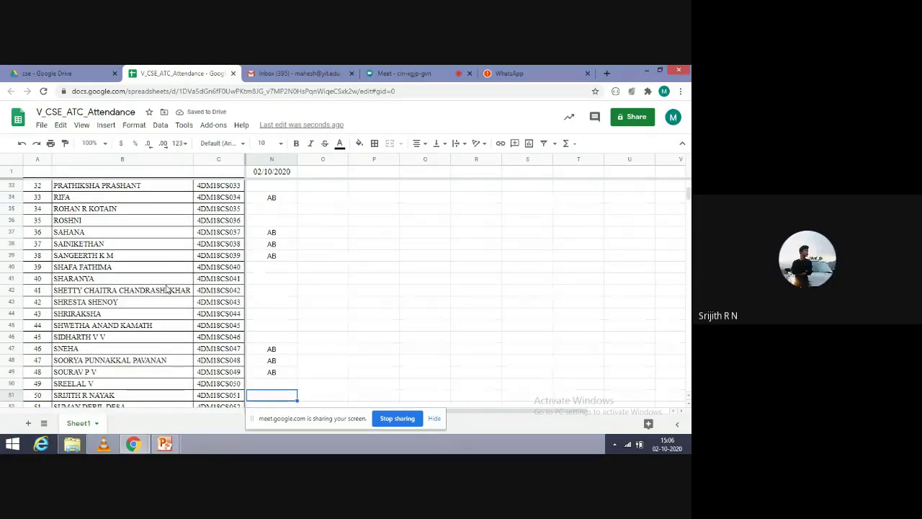
pyautogui.press('Down')
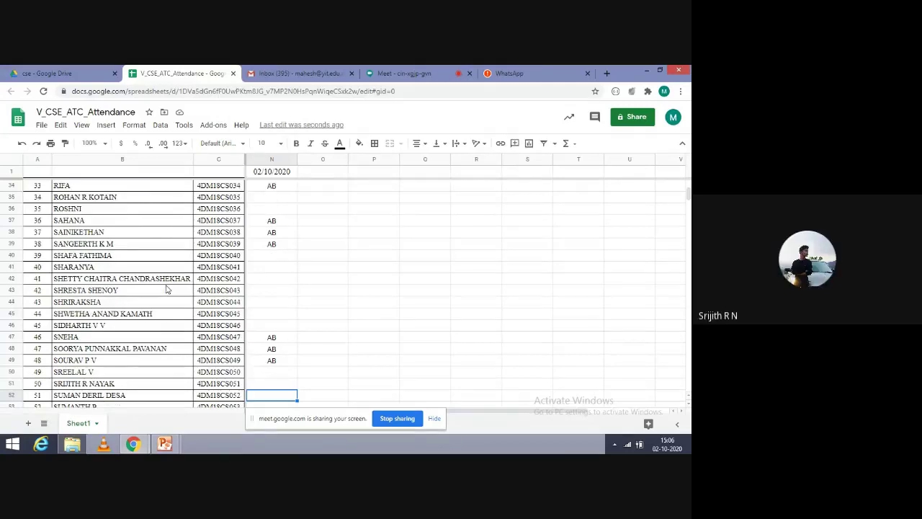
pyautogui.press('Down')
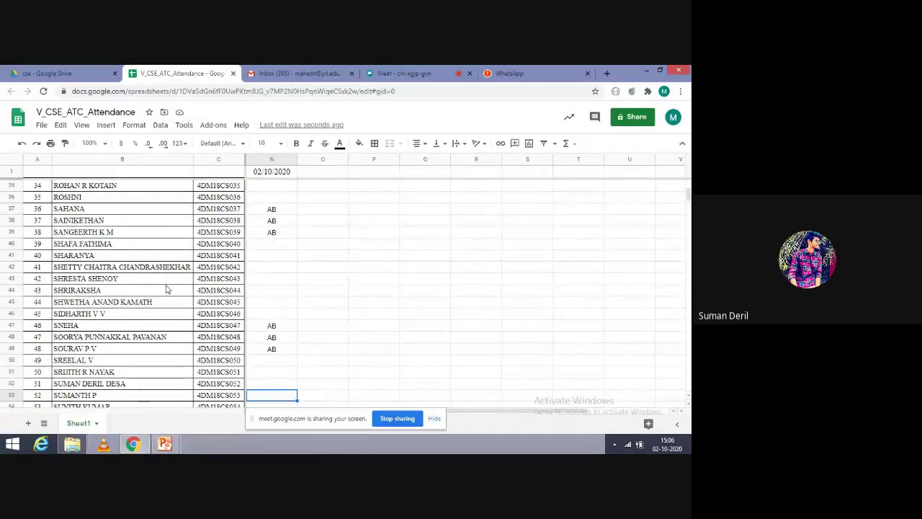
pyautogui.press('Down')
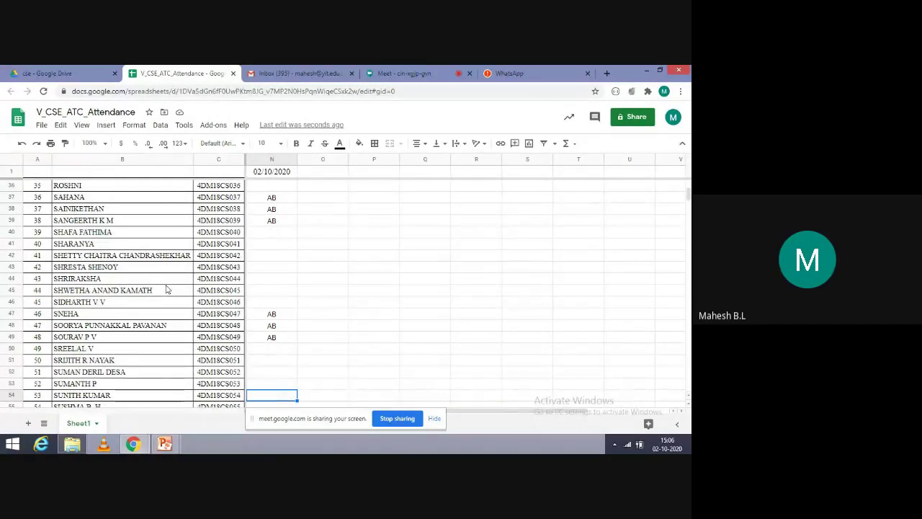
# Step: Try an AB absence mark in N54 and clear that cell
pyautogui.write('AB')
pyautogui.press('Return')
pyautogui.press('Up')
pyautogui.press('Delete')
pyautogui.press('Down')
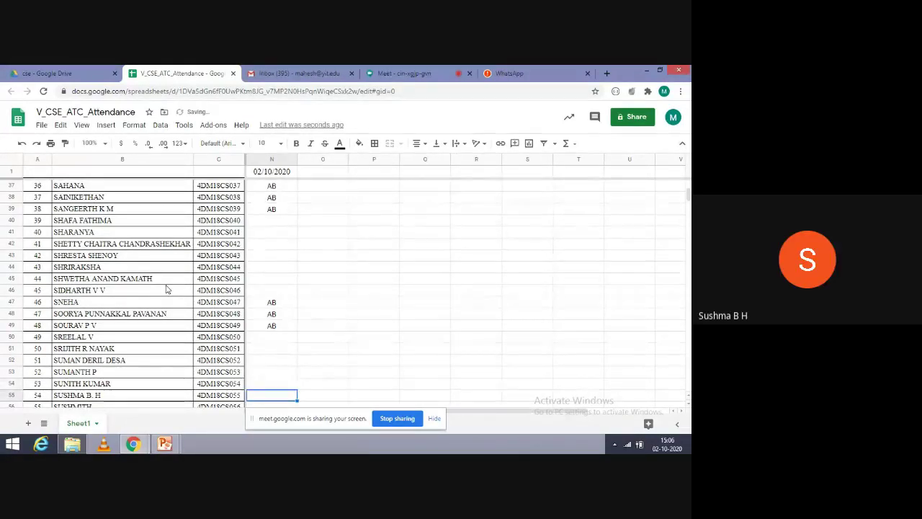
# Step: Leave N55 through N58 blank and enter AB in N59 to mark that student absent
pyautogui.press('Down')
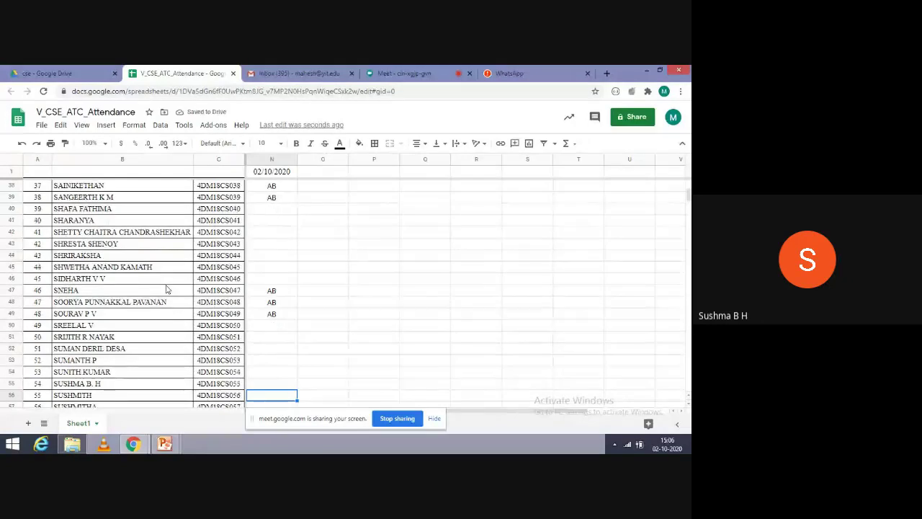
pyautogui.press('Down')
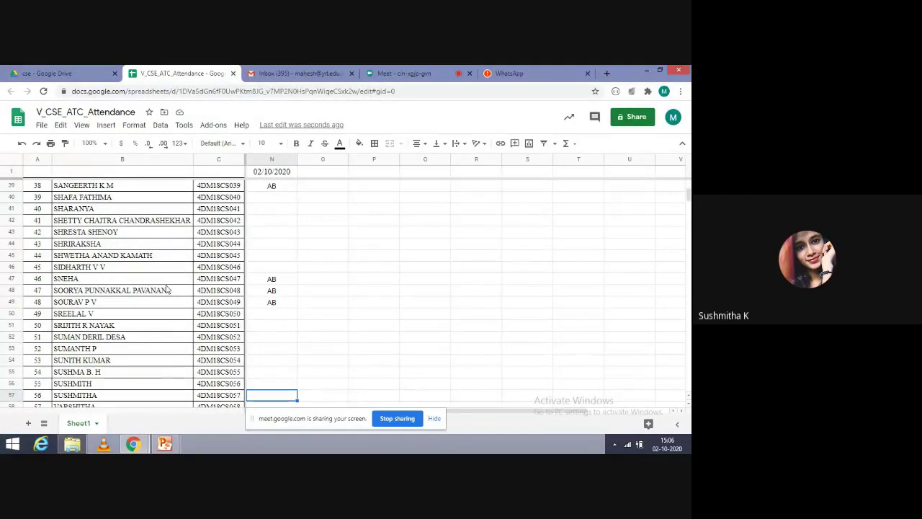
pyautogui.press('Down')
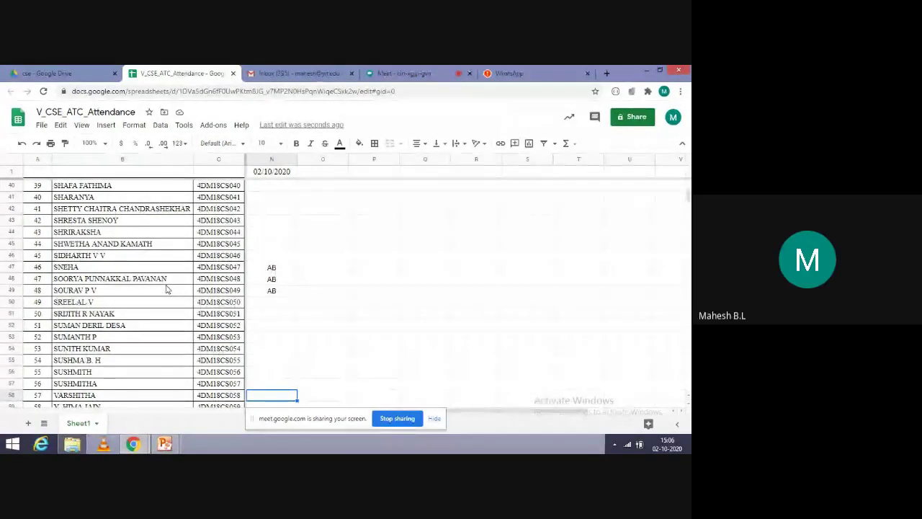
pyautogui.press('Down')
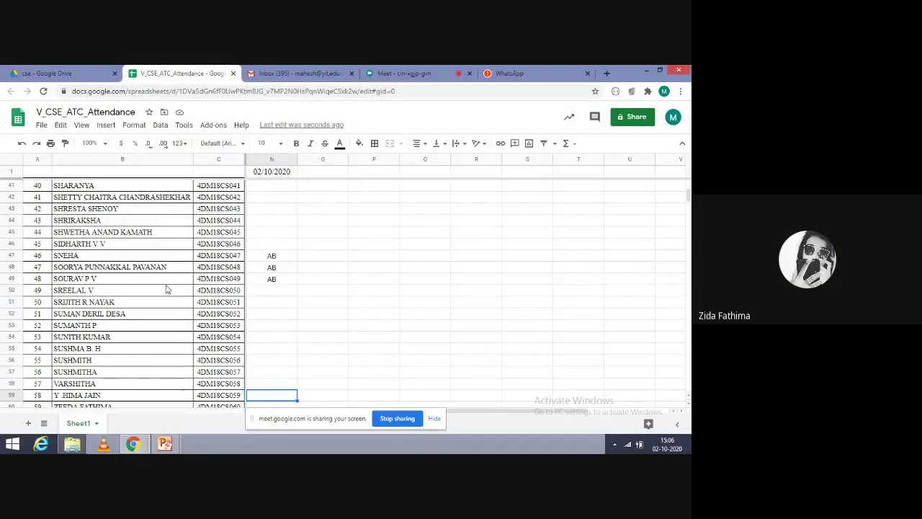
pyautogui.write('AB')
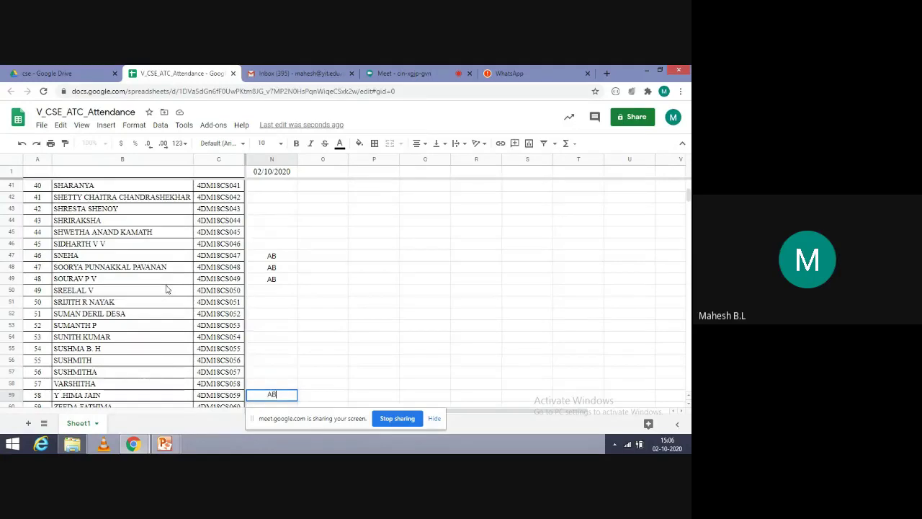
pyautogui.press('Return')
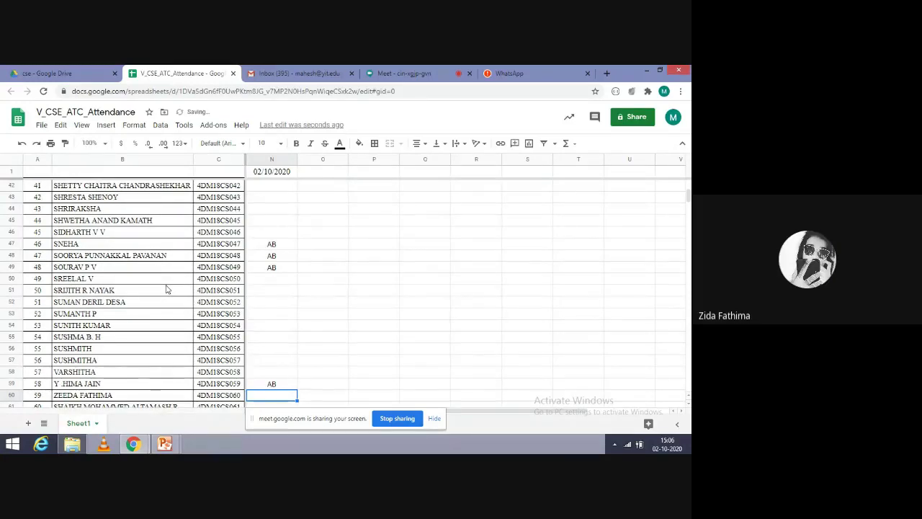
# Step: Leave N60 through N62 blank and enter AB in N63 to mark that student absent
pyautogui.press('Down')
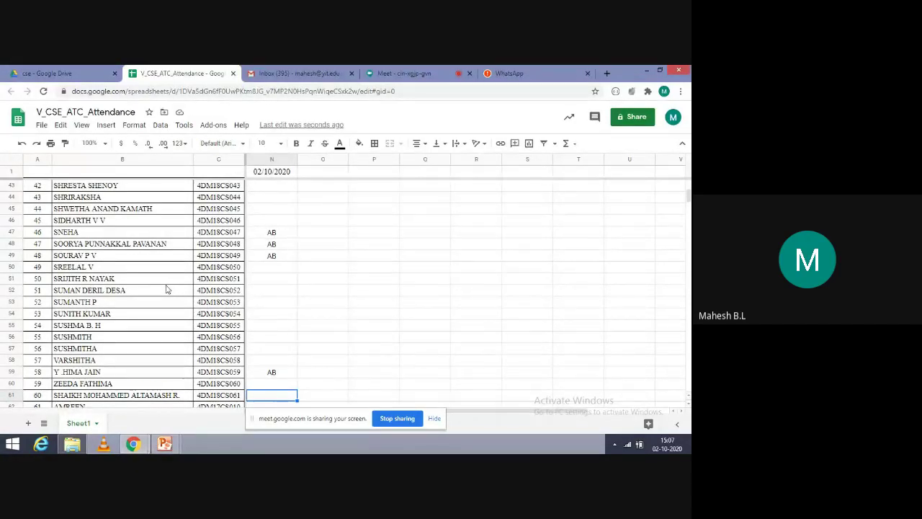
pyautogui.press('Down')
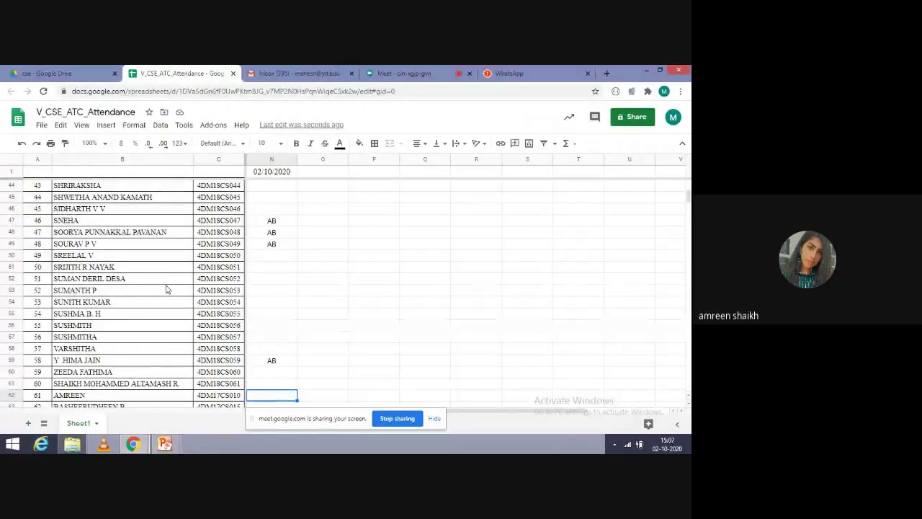
pyautogui.press('Down')
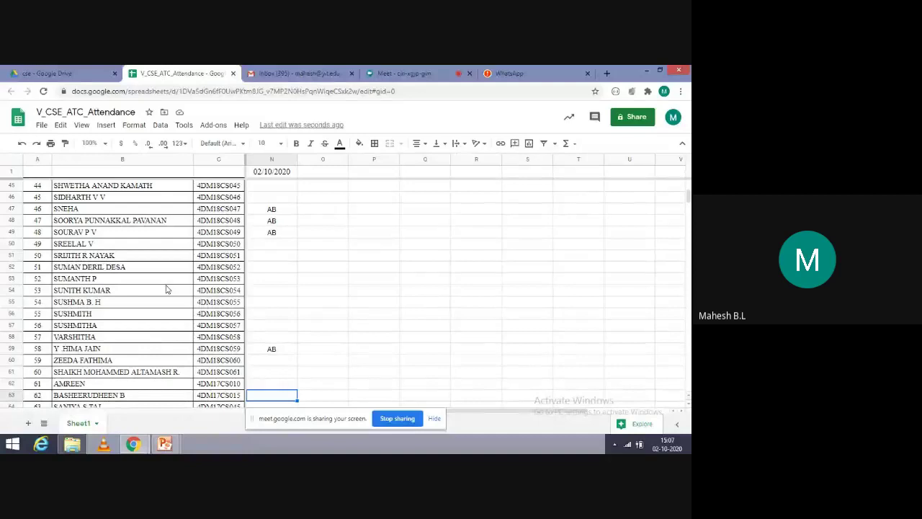
pyautogui.write('AB')
pyautogui.press('Return')
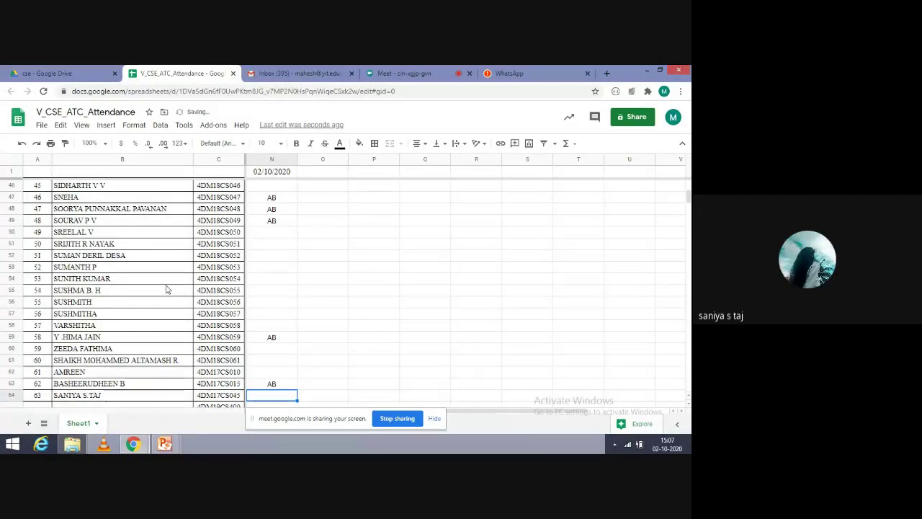
# Step: Leave N64 and N65 blank, skip N66, and enter AB in N67 and N68 for the two extra students
pyautogui.press('Down')
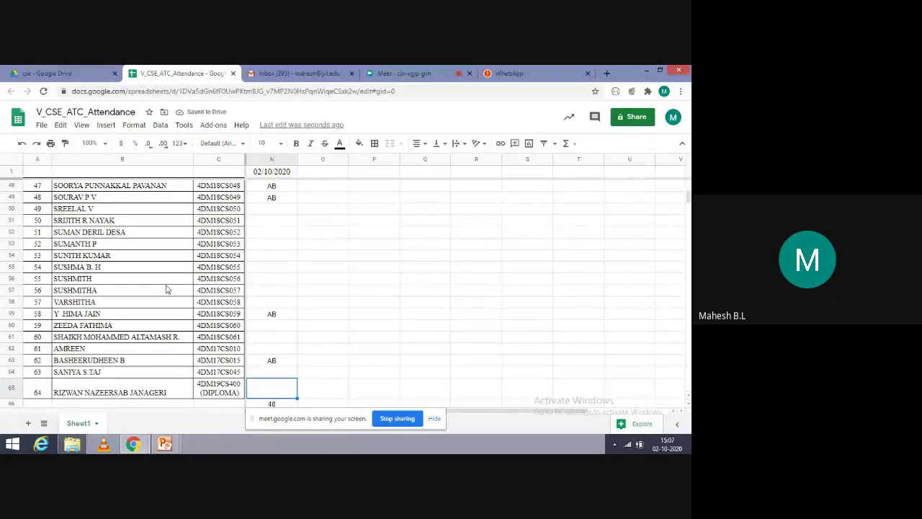
pyautogui.press('Down')
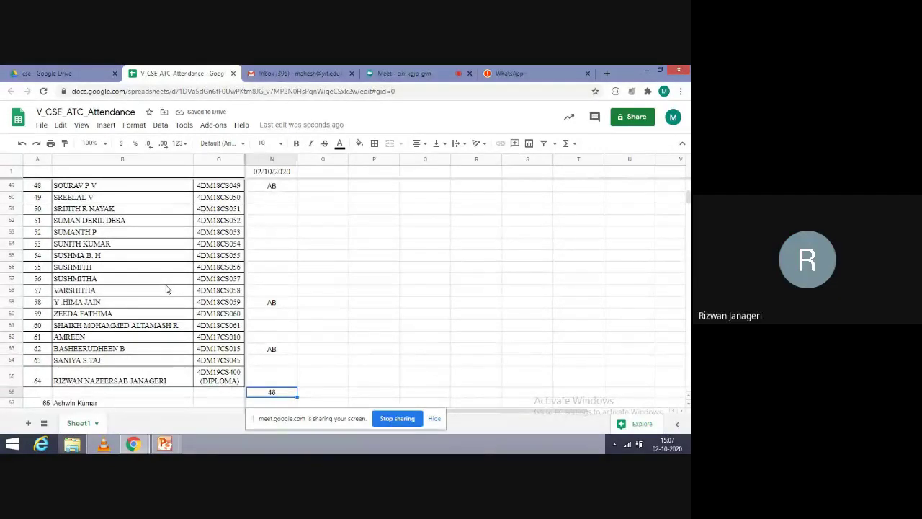
pyautogui.press('Down')
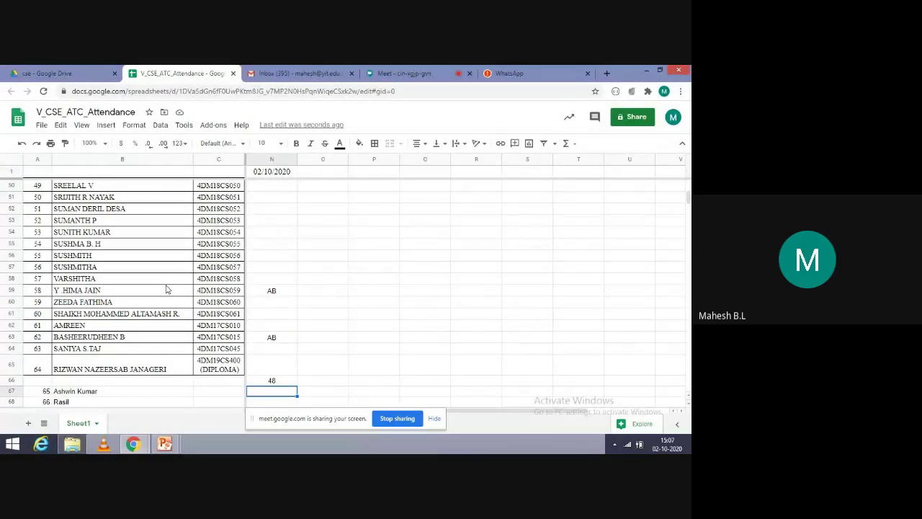
pyautogui.write('AB')
pyautogui.press('Return')
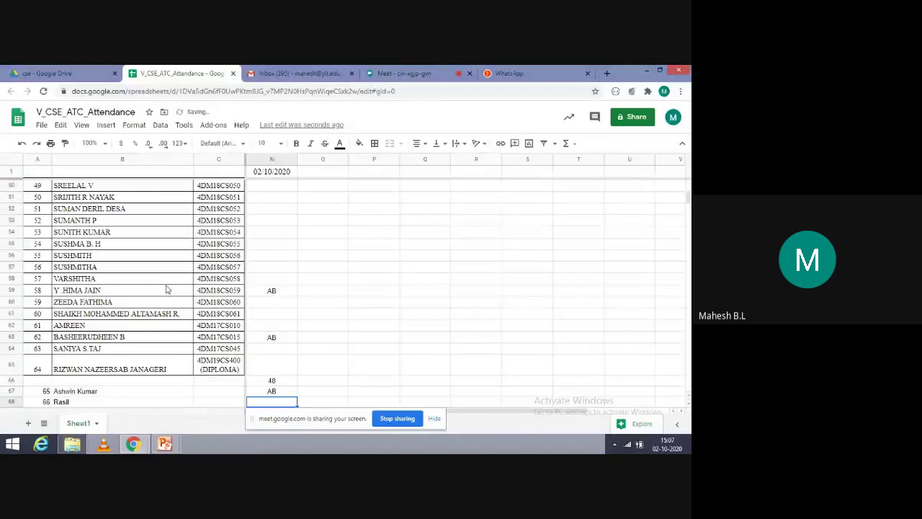
pyautogui.press('Up')
pyautogui.press('Down')
pyautogui.write('AB')
pyautogui.press('Up')
# Step: Check the Meet chat for late attendance replies and clear the first student's absence mark in N2
pyautogui.press('Up')
pyautogui.press('Up')
pyautogui.press('Up')
pyautogui.press('Up')
pyautogui.press('Up')
pyautogui.press('Up')
pyautogui.press('Up')
pyautogui.press('Up')
pyautogui.press('Up')
pyautogui.press('Up')
pyautogui.press('Up')
pyautogui.press('Up')
pyautogui.press('Up')
pyautogui.press('Up')
pyautogui.press('Up')
pyautogui.press('Up')
pyautogui.press('Up')
pyautogui.press('Up')
pyautogui.press('Up')
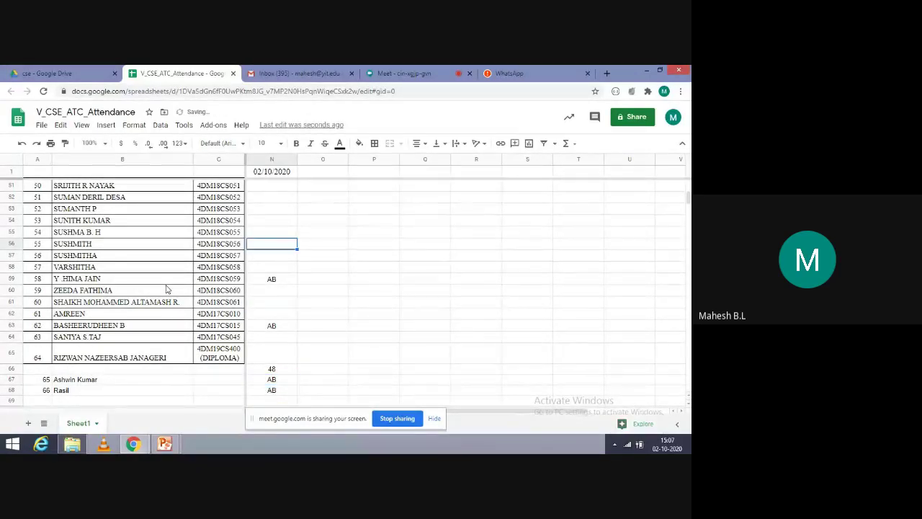
pyautogui.press('Up')
pyautogui.press('Up')
pyautogui.press('Up')
pyautogui.press('Up')
pyautogui.press('Up')
pyautogui.press('Up')
pyautogui.press('Up')
pyautogui.press('Up')
pyautogui.press('Up')
pyautogui.press('Up')
pyautogui.press('Up')
pyautogui.press('Up')
pyautogui.press('Up')
pyautogui.press('Up')
pyautogui.press('Up')
pyautogui.press('Up')
pyautogui.press('Up')
pyautogui.press('Up')
pyautogui.press('Up')
pyautogui.press('Up')
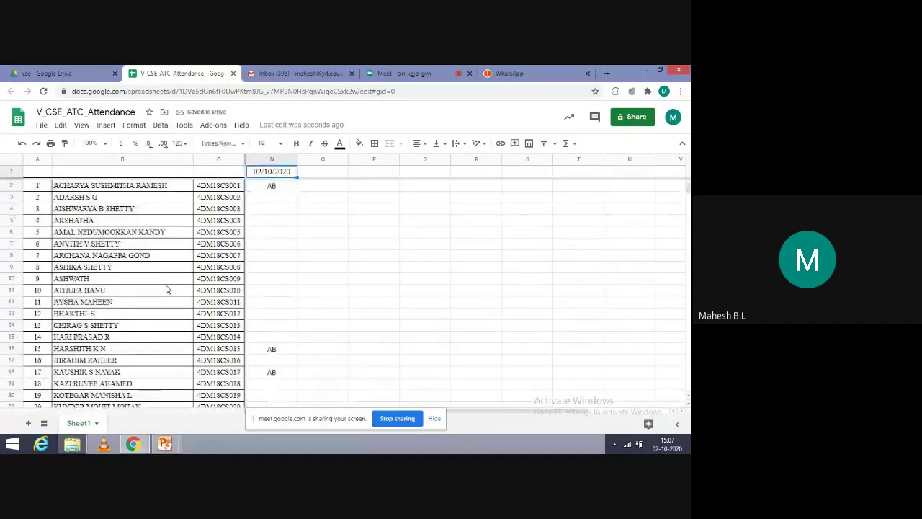
pyautogui.click(390, 71)
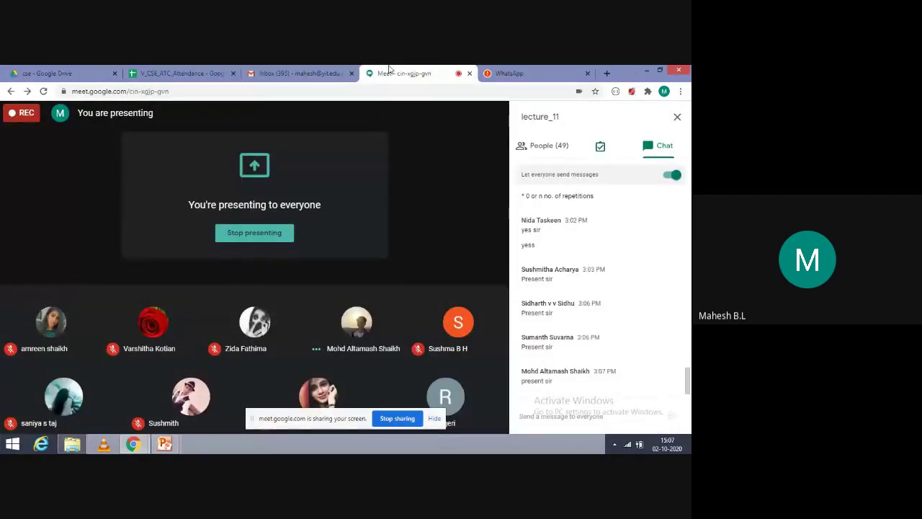
pyautogui.click(149, 69)
pyautogui.press('Down')
pyautogui.press('Delete')
# Step: Recheck the attendance replies in the Meet chat and review the 02/10/2020 absence marks in column N down through row 38
pyautogui.click(390, 72)
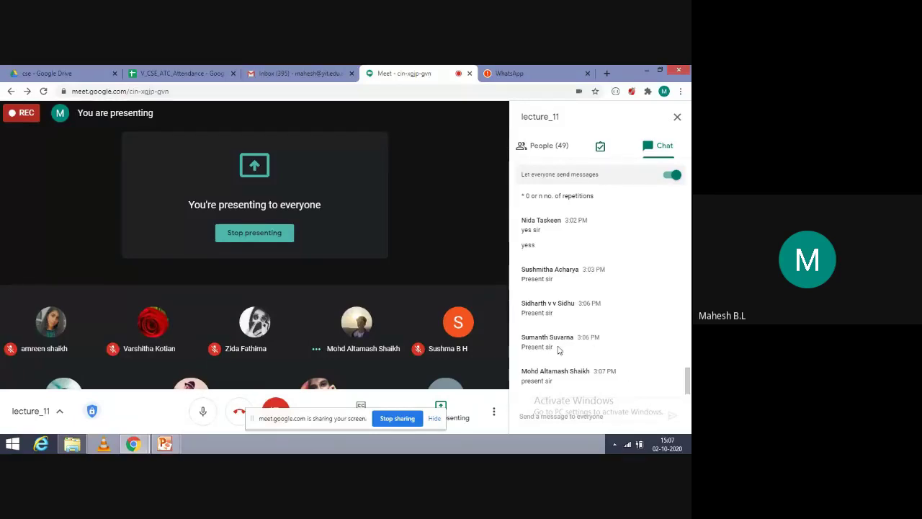
pyautogui.click(179, 72)
pyautogui.press('Down')
pyautogui.press('Down')
pyautogui.press('Down')
pyautogui.press('Down')
pyautogui.press('Down')
pyautogui.press('Down')
pyautogui.press('Down')
pyautogui.press('Down')
pyautogui.press('Down')
pyautogui.press('Down')
pyautogui.press('Down')
pyautogui.press('Down')
pyautogui.press('Down')
pyautogui.press('Down')
pyautogui.press('Down')
pyautogui.press('Down')
pyautogui.press('Down')
pyautogui.press('Down')
pyautogui.press('Down')
pyautogui.press('Down')
pyautogui.press('Down')
pyautogui.press('Down')
pyautogui.press('Down')
pyautogui.press('Down')
pyautogui.press('Down')
pyautogui.press('Down')
pyautogui.press('Down')
pyautogui.press('Down')
pyautogui.press('Down')
pyautogui.press('Down')
pyautogui.press('Down')
pyautogui.press('Down')
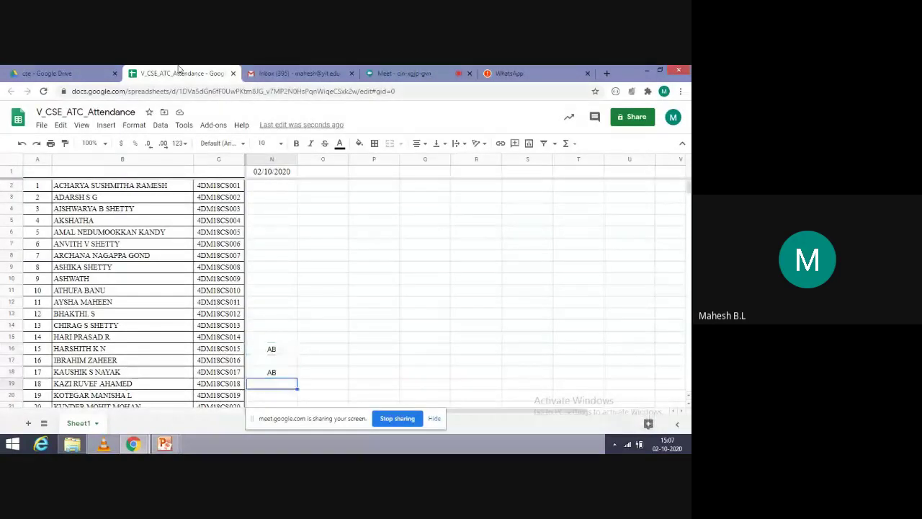
pyautogui.press('Up')
pyautogui.press('Up')
pyautogui.press('Up')
pyautogui.press('Up')
pyautogui.press('Up')
pyautogui.press('Up')
pyautogui.press('Up')
pyautogui.press('Up')
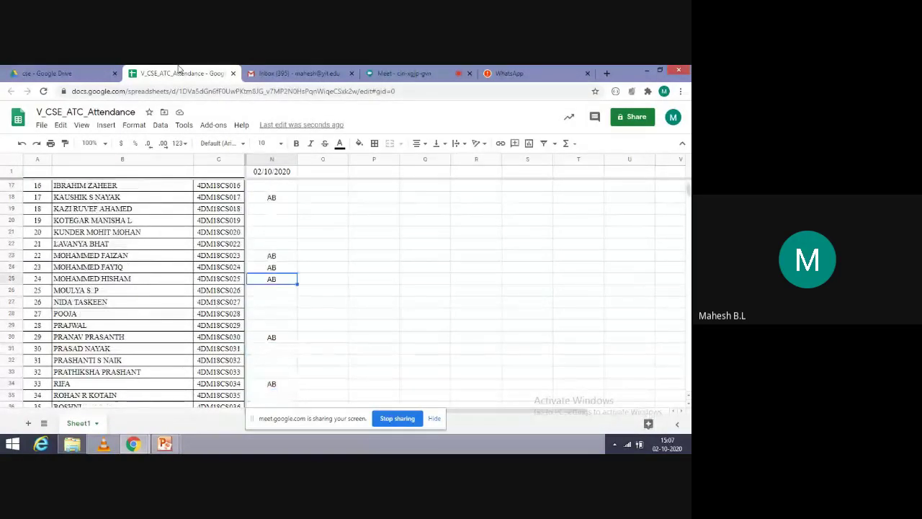
pyautogui.press('Down')
pyautogui.press('Down')
pyautogui.press('Down')
pyautogui.press('Down')
pyautogui.press('Down')
pyautogui.press('Down')
pyautogui.press('Down')
pyautogui.press('Down')
pyautogui.press('Down')
pyautogui.press('Down')
pyautogui.press('Down')
pyautogui.press('Down')
pyautogui.press('Down')
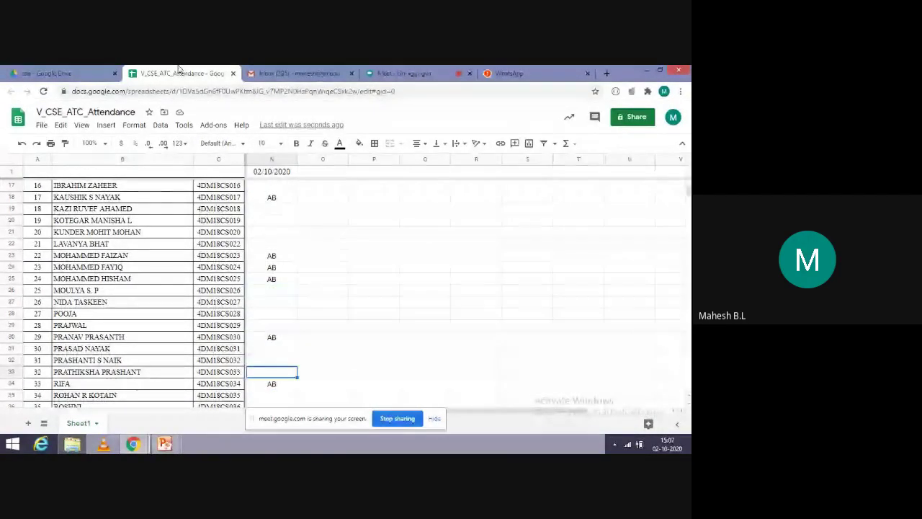
pyautogui.press('Up')
pyautogui.press('Up')
pyautogui.press('Up')
pyautogui.press('Up')
pyautogui.press('Up')
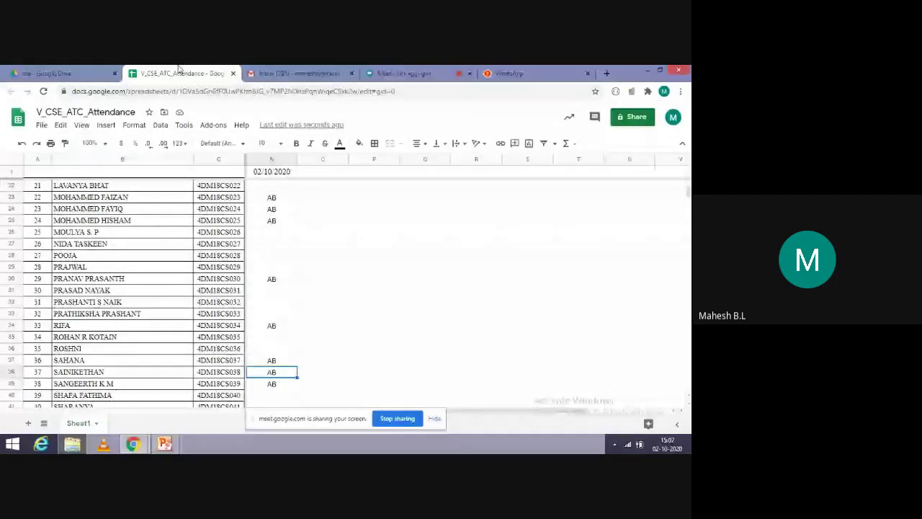
# Step: Open the Meet participant list and look through the names of the students in the call
pyautogui.click(400, 72)
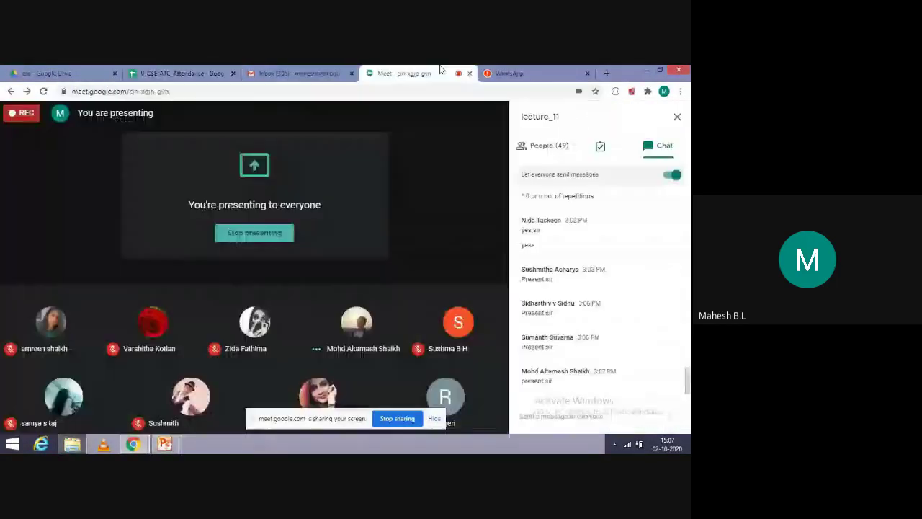
pyautogui.click(562, 153)
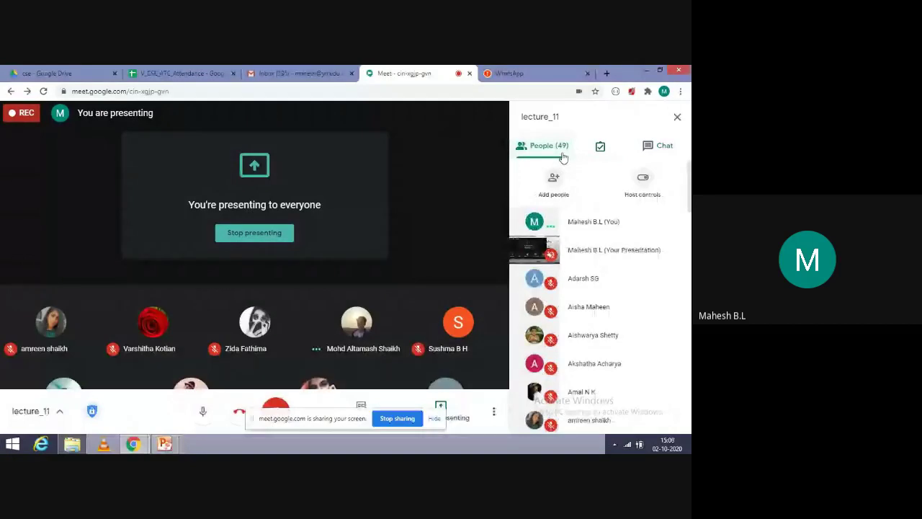
pyautogui.scroll(-1, 600, 288)
pyautogui.scroll(-10, 600, 297)
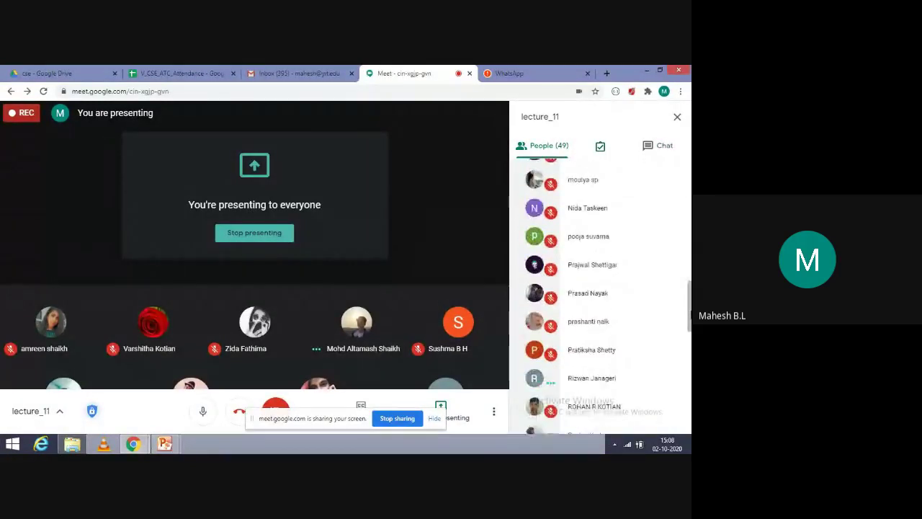
pyautogui.scroll(-4, 600, 288)
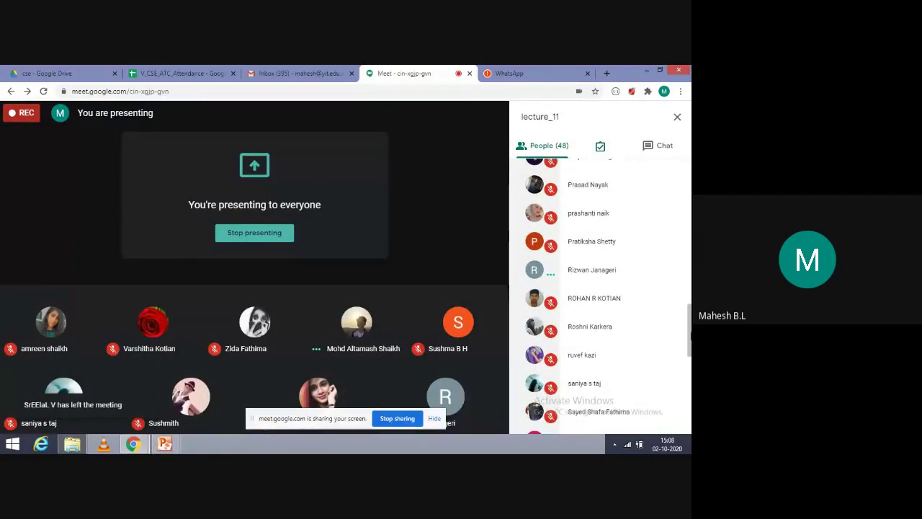
pyautogui.scroll(-6, 600, 296)
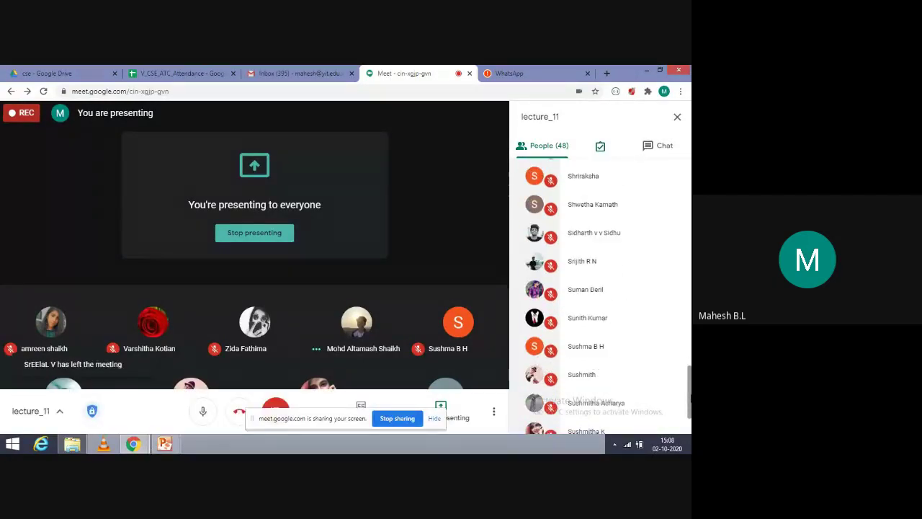
pyautogui.scroll(15, 685, 319)
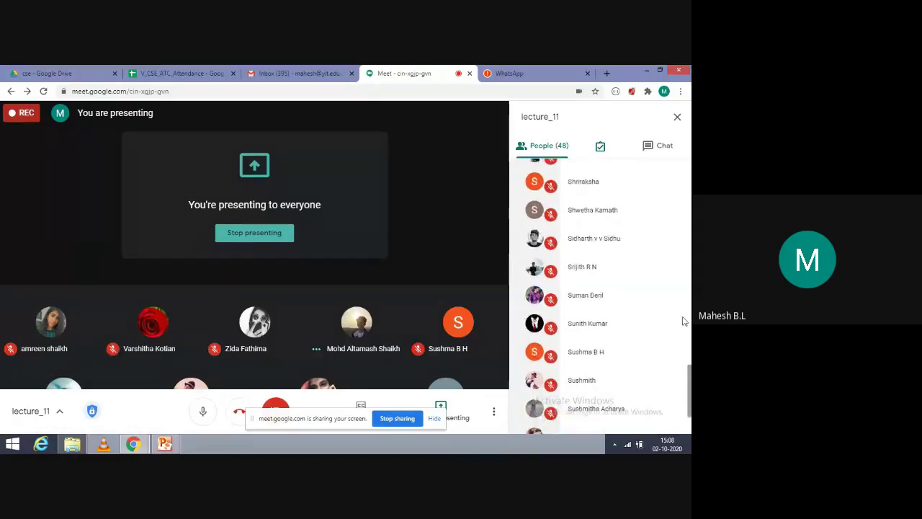
# Step: Switch to the V_CSE_ATC_Attendance sheet and review the 02/10/2020 absence marks in column N down through row 56
pyautogui.click(210, 69)
pyautogui.press('Down')
pyautogui.press('Down')
pyautogui.press('Down')
pyautogui.press('Down')
pyautogui.press('Down')
pyautogui.press('Down')
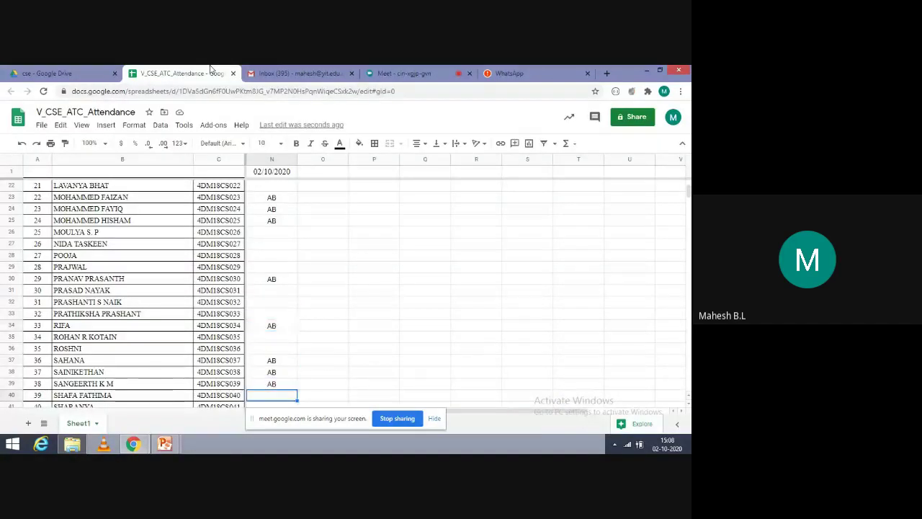
pyautogui.press('Down')
pyautogui.press('Down')
pyautogui.press('Down')
pyautogui.press('Down')
pyautogui.press('Up')
pyautogui.press('Up')
pyautogui.press('Up')
pyautogui.press('Up')
pyautogui.press('Up')
pyautogui.press('Up')
pyautogui.press('Up')
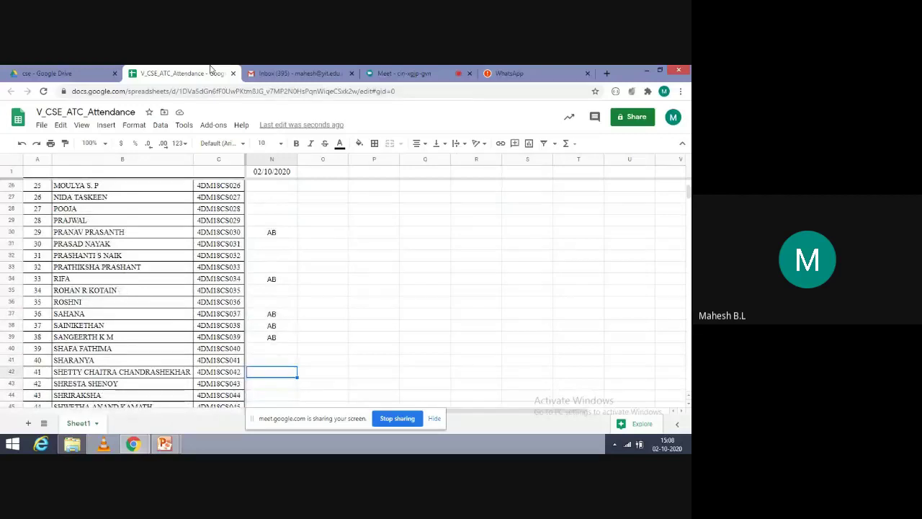
pyautogui.press('Down')
pyautogui.press('Down')
pyautogui.press('Down')
pyautogui.press('Down')
pyautogui.press('Down')
pyautogui.press('Down')
pyautogui.press('Down')
pyautogui.press('Down')
pyautogui.press('Down')
pyautogui.press('Down')
pyautogui.press('Down')
pyautogui.press('Down')
pyautogui.press('Down')
pyautogui.press('Down')
pyautogui.press('Down')
pyautogui.press('Down')
pyautogui.press('Down')
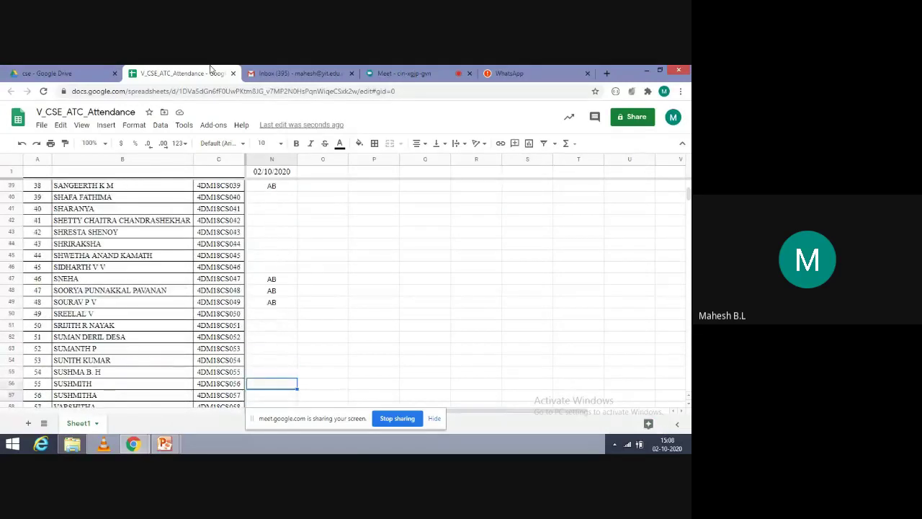
pyautogui.press('Up')
pyautogui.press('Up')
pyautogui.press('Up')
pyautogui.press('Up')
pyautogui.press('Up')
pyautogui.press('Up')
pyautogui.press('Up')
pyautogui.press('Down')
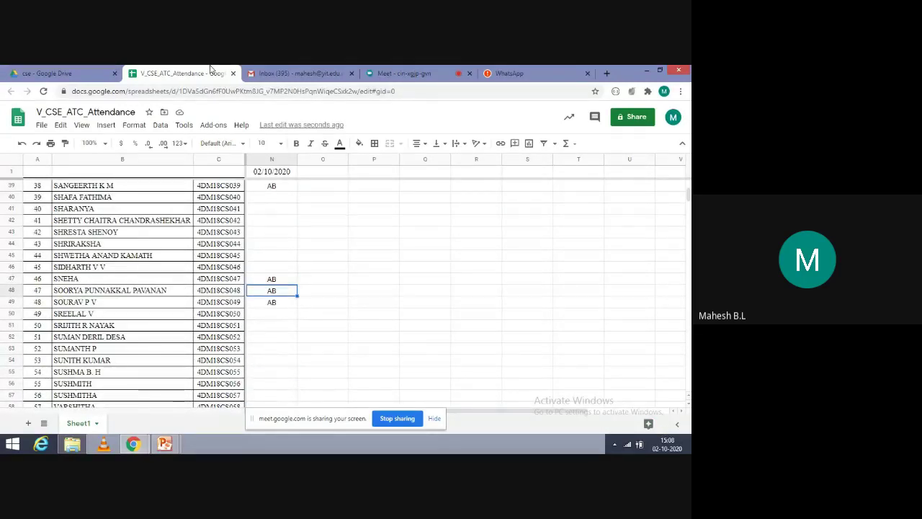
# Step: Review the remaining 02/10/2020 marks down to the two extra students in rows 67 and 68, ending on the total in N66
pyautogui.press('Down')
pyautogui.press('Down')
pyautogui.press('Down')
pyautogui.press('Down')
pyautogui.press('Down')
pyautogui.press('Down')
pyautogui.press('Down')
pyautogui.press('Down')
pyautogui.press('Down')
pyautogui.press('Down')
pyautogui.press('Down')
pyautogui.press('Down')
pyautogui.press('Down')
pyautogui.press('Down')
pyautogui.press('Down')
pyautogui.press('Down')
pyautogui.press('Down')
pyautogui.press('Down')
pyautogui.press('Down')
pyautogui.press('Down')
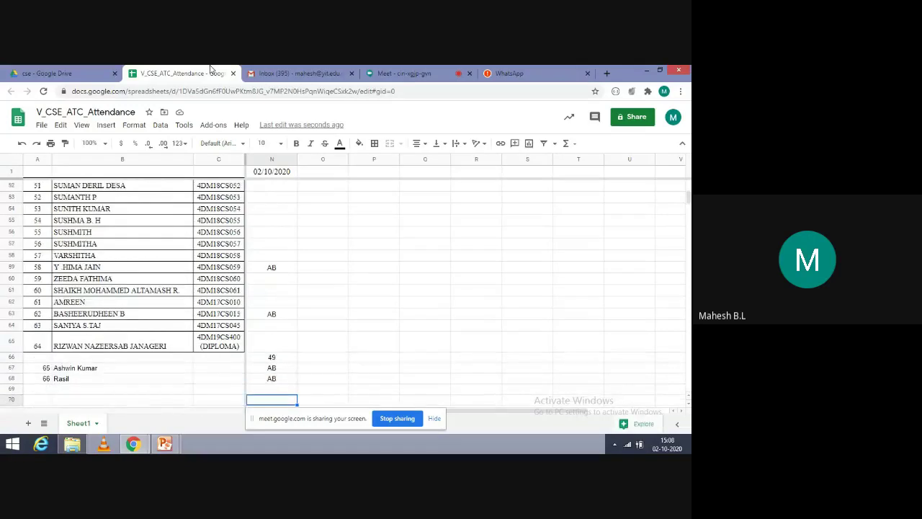
pyautogui.press('Up')
pyautogui.press('Up')
pyautogui.press('Up')
pyautogui.press('Up')
pyautogui.press('Up')
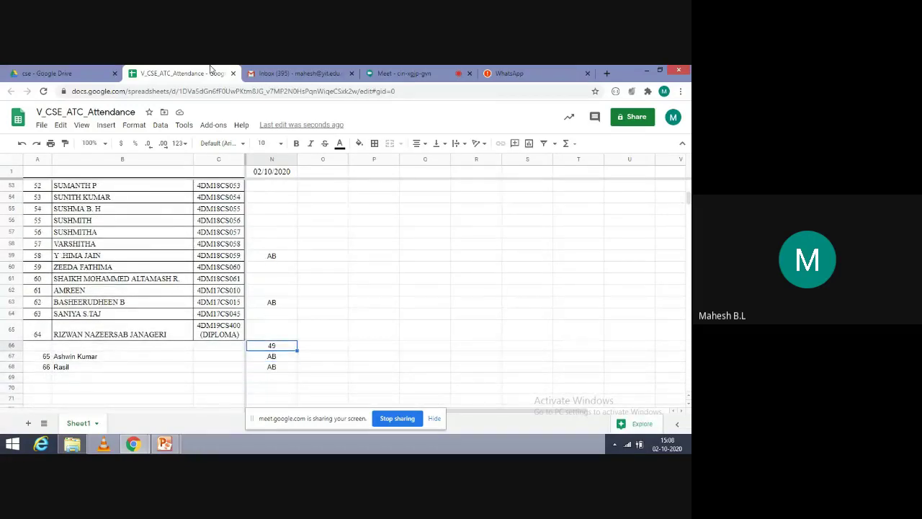
# Step: Compare the participant count in the Meet call with the attendance total in N66 of the sheet
pyautogui.click(406, 70)
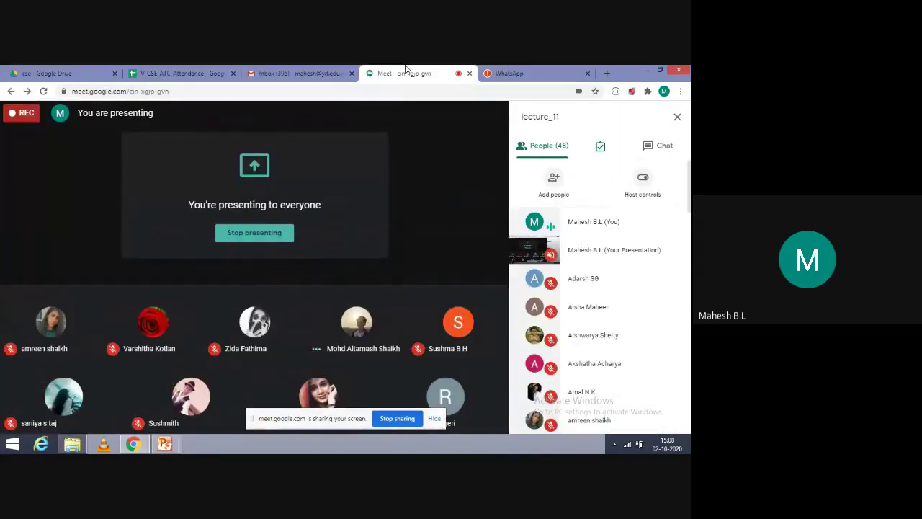
pyautogui.click(196, 69)
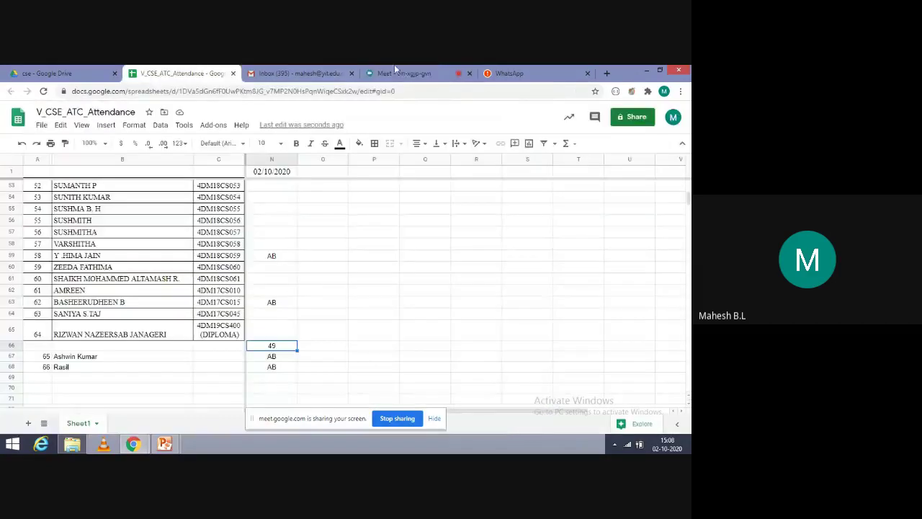
pyautogui.click(400, 69)
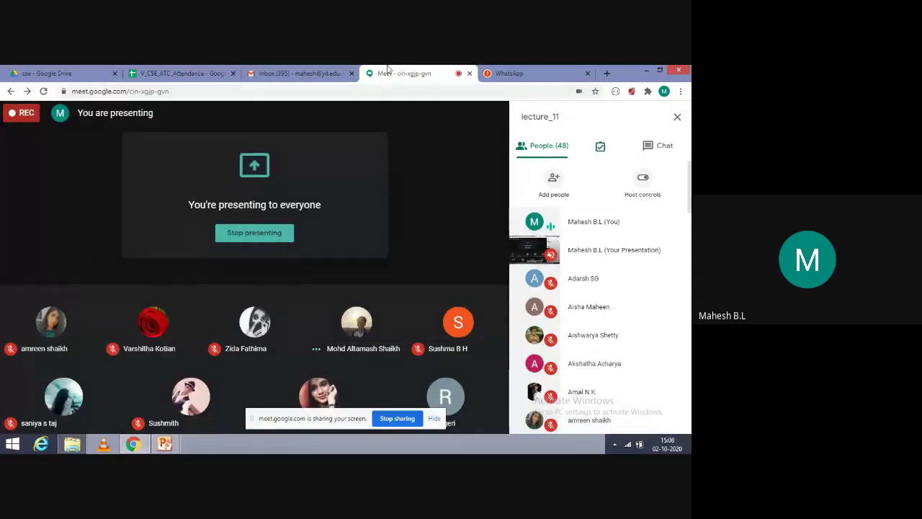
pyautogui.click(186, 70)
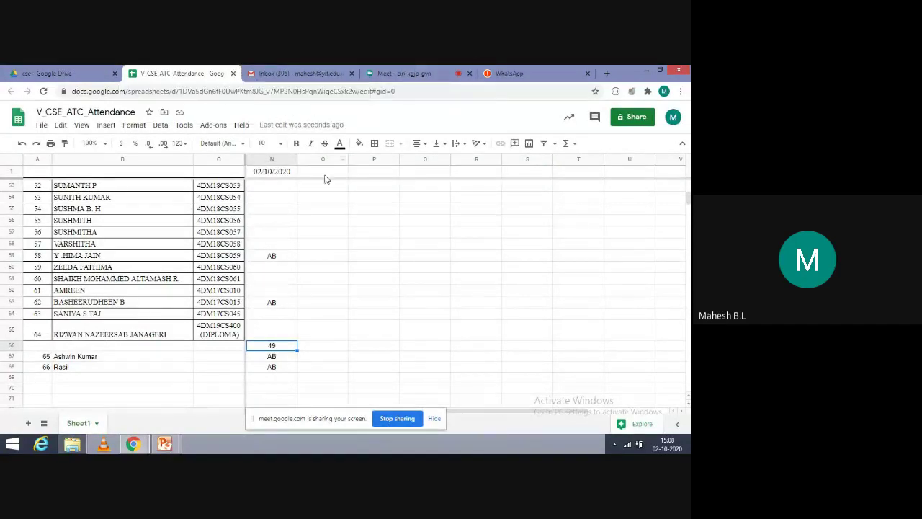
pyautogui.press('Down')
pyautogui.press('Down')
pyautogui.press('Down')
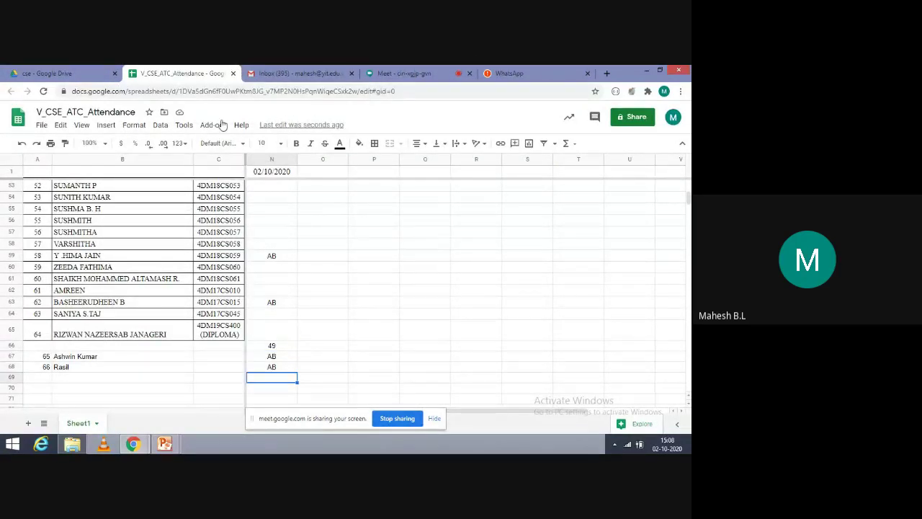
# Step: Look through the Meet participant list again from the first names to the middle of the list
pyautogui.click(401, 73)
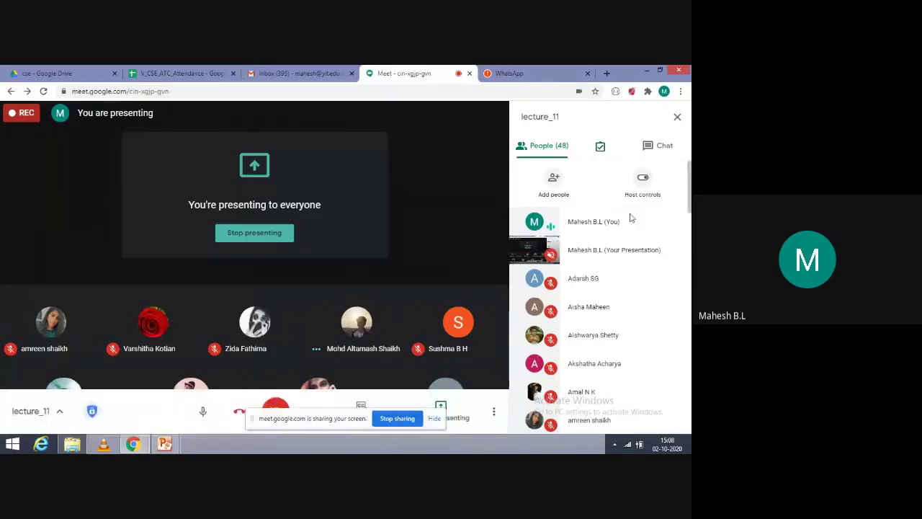
pyautogui.scroll(-3, 600, 297)
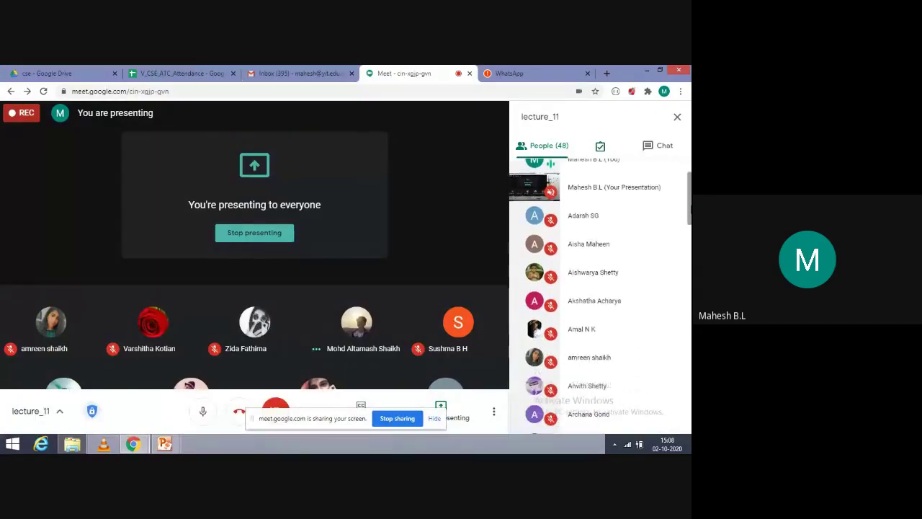
pyautogui.moveTo(690, 214); pyautogui.dragTo(691, 337)
pyautogui.scroll(2, 689, 337)
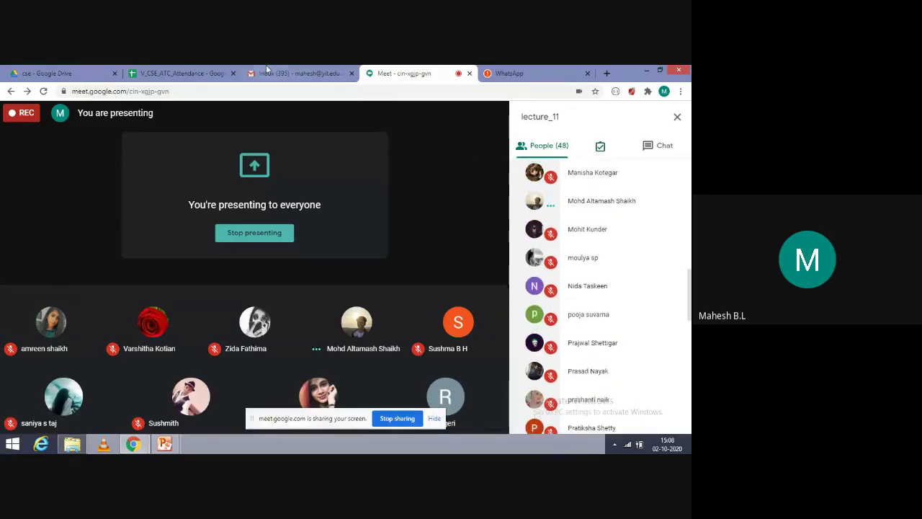
# Step: Close the V_CSE_ATC_Attendance sheet and return to the Meet call
pyautogui.click(184, 72)
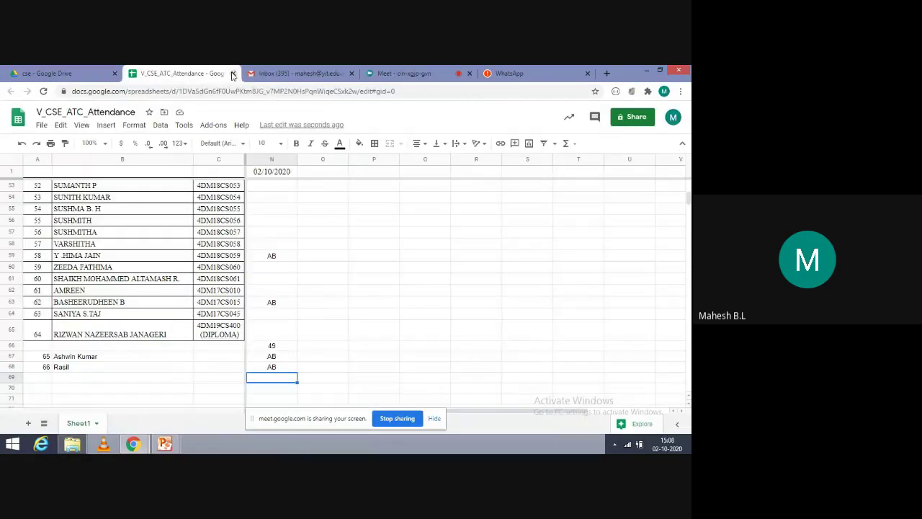
pyautogui.click(233, 74)
pyautogui.click(299, 72)
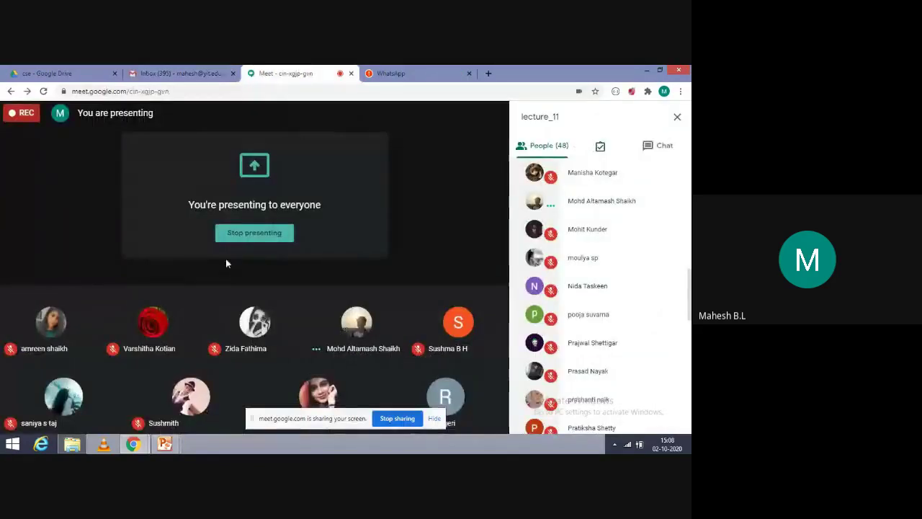
# Step: Switch to the PowerPoint slide show, advance through the regular expression examples to the "(m+n) is even" slide, and return to Meet
pyautogui.hotkey('alt', 'Tab')
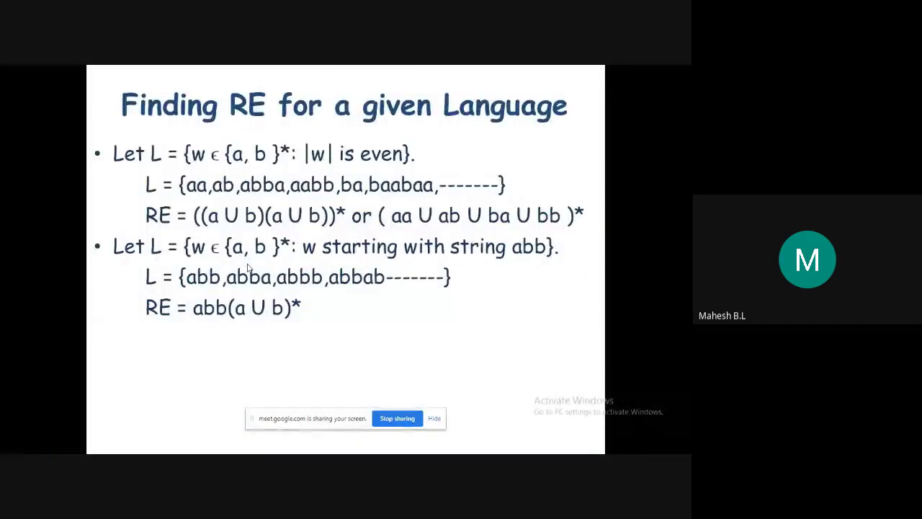
pyautogui.press('Right')
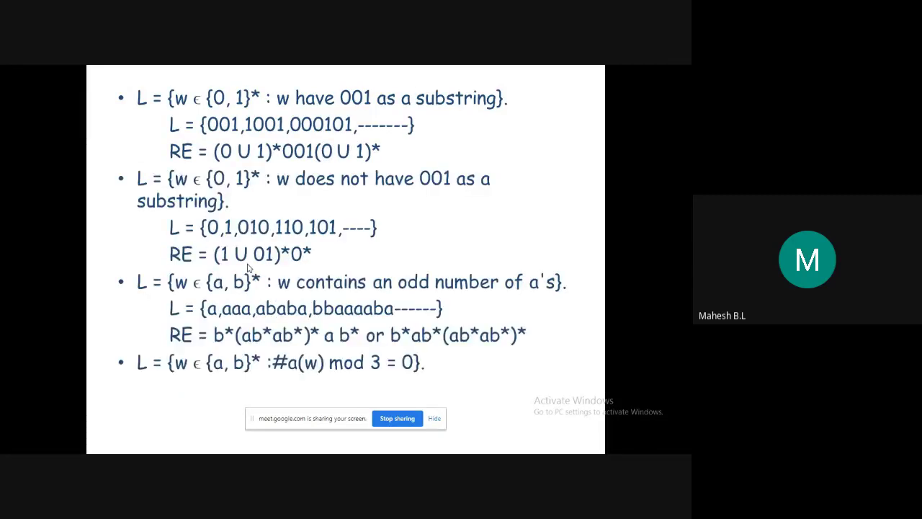
pyautogui.press('Right')
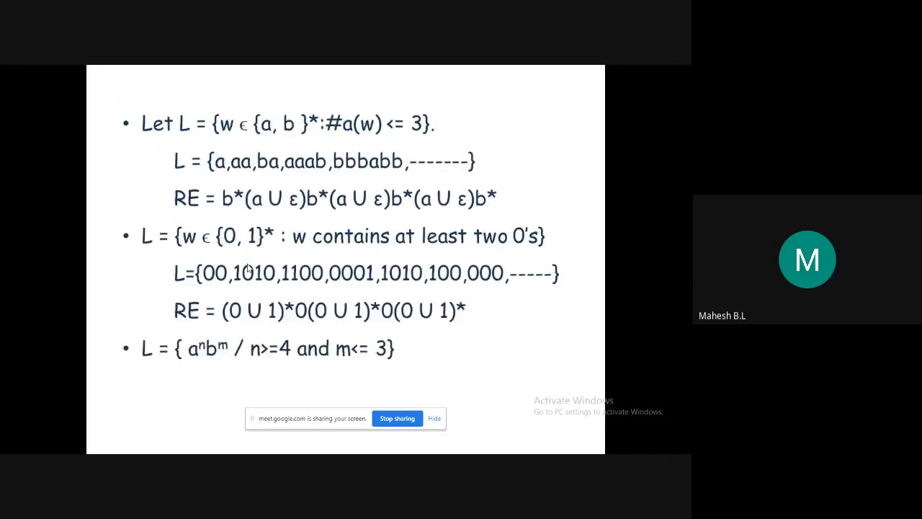
pyautogui.press('Right')
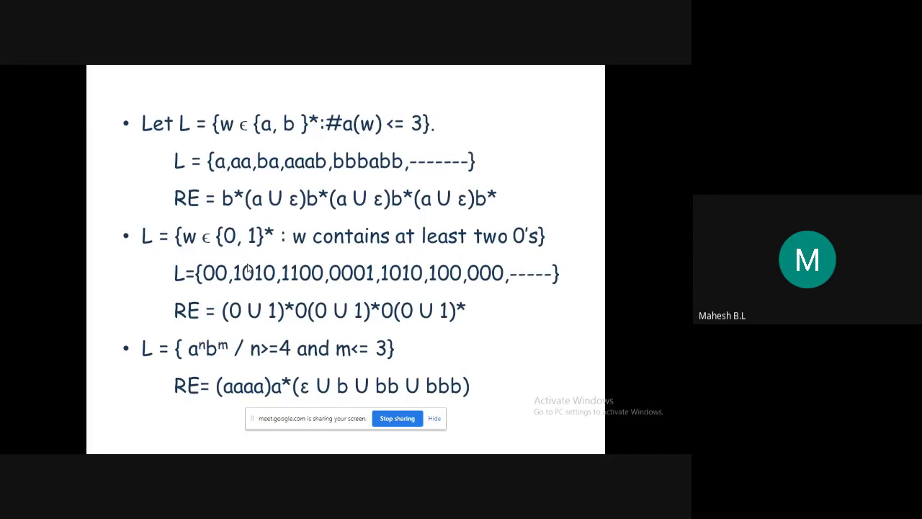
pyautogui.press('Right')
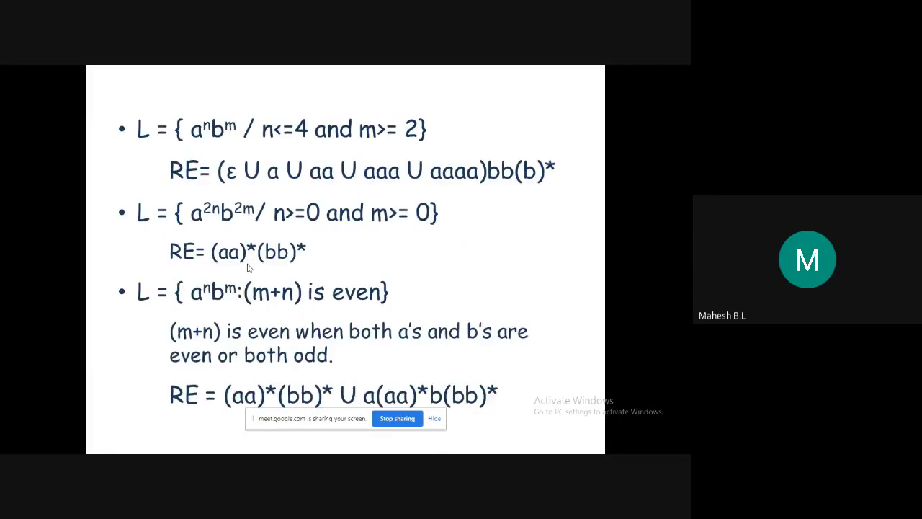
pyautogui.hotkey('alt', 'Tab')
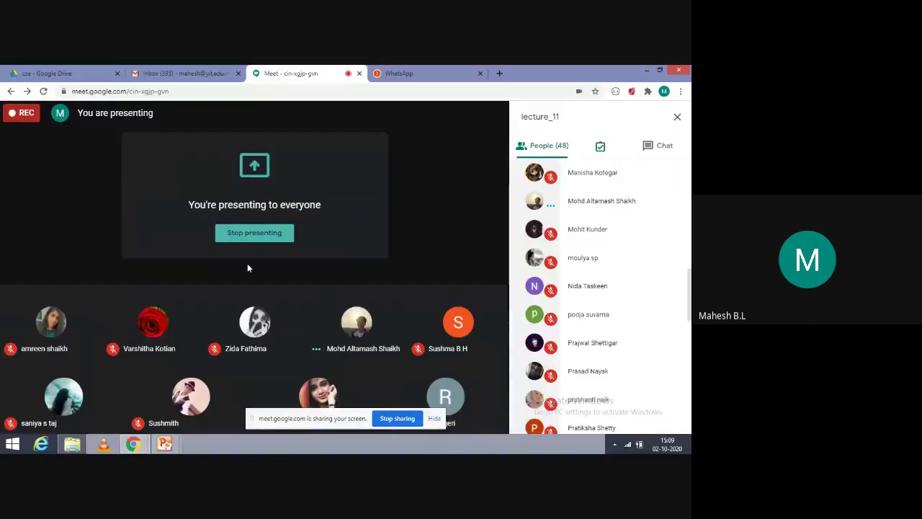